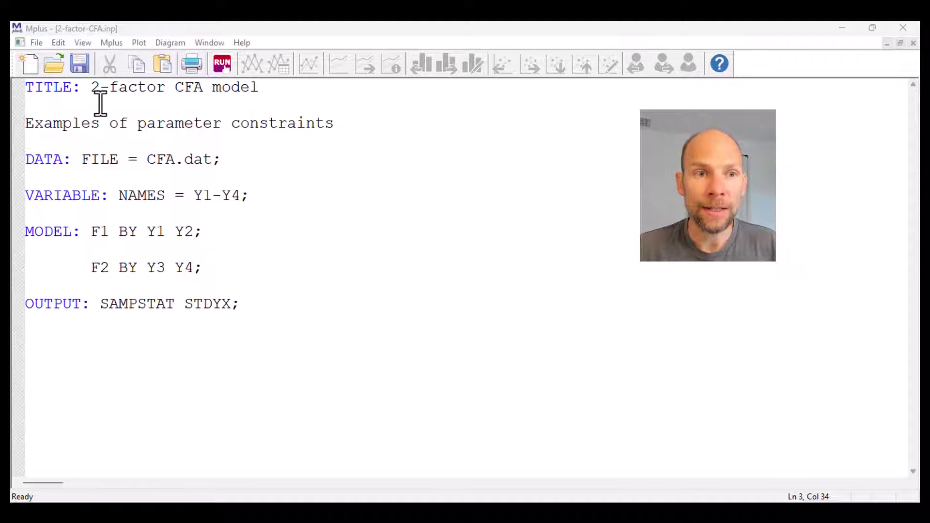
- Review the input syntax: the title, the variables Y1-Y4, and the BY statements defining factors F1 and F2
left_click_drag(91, 87, 225, 111)
left_click_drag(193, 208, 258, 207)
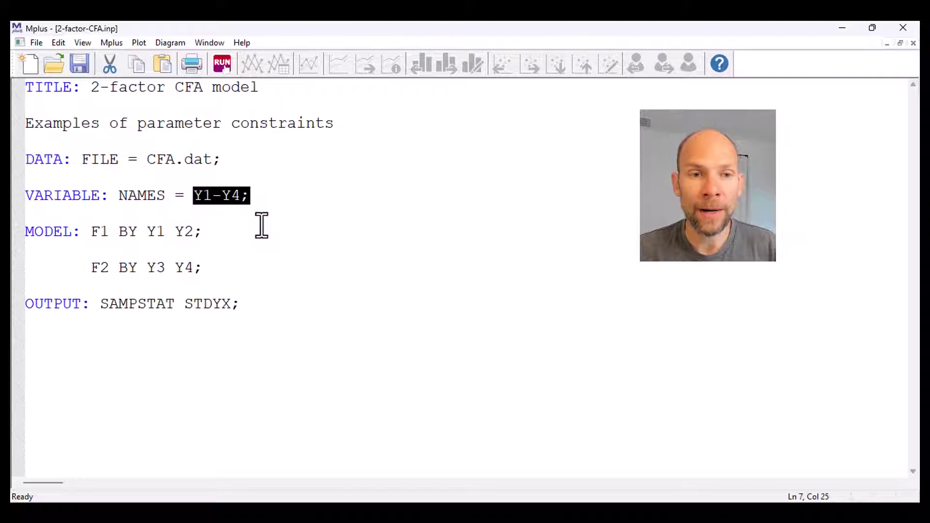
left_click_drag(149, 238, 196, 238)
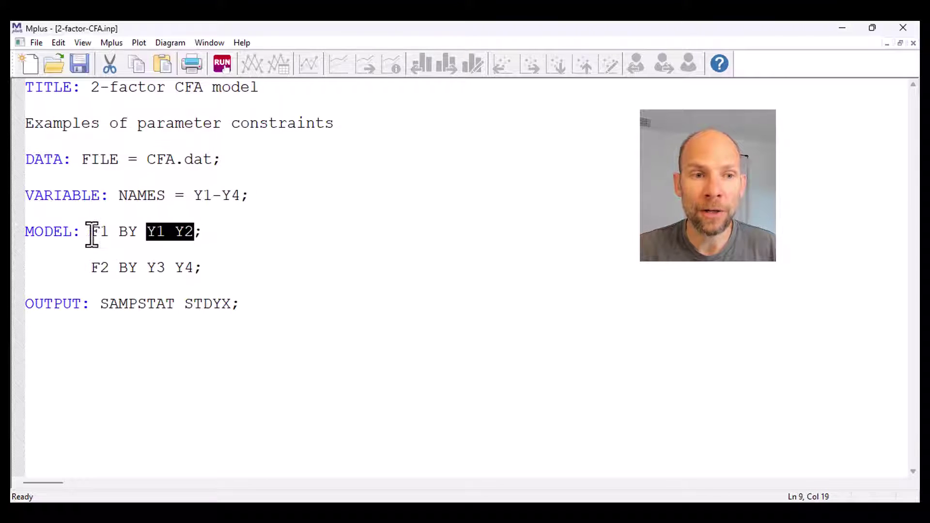
left_click_drag(89, 234, 108, 239)
left_click_drag(146, 267, 187, 273)
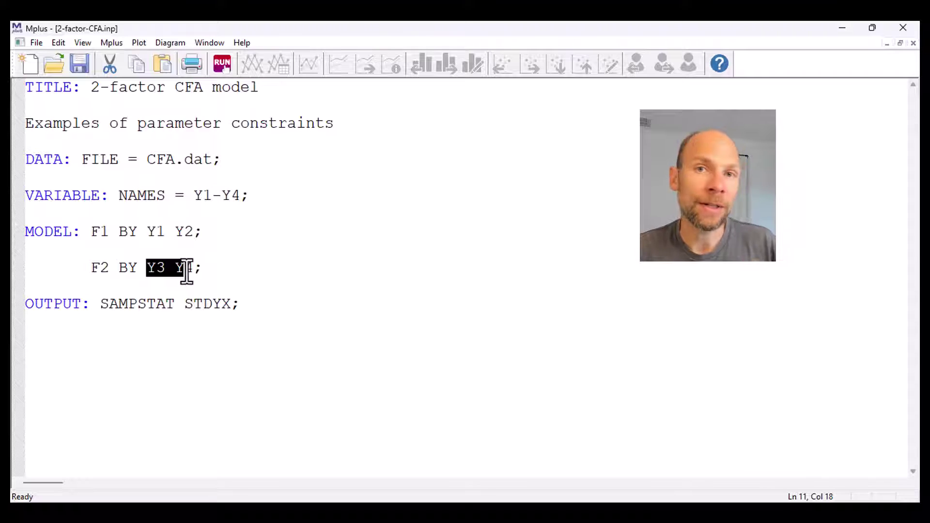
left_click(232, 262)
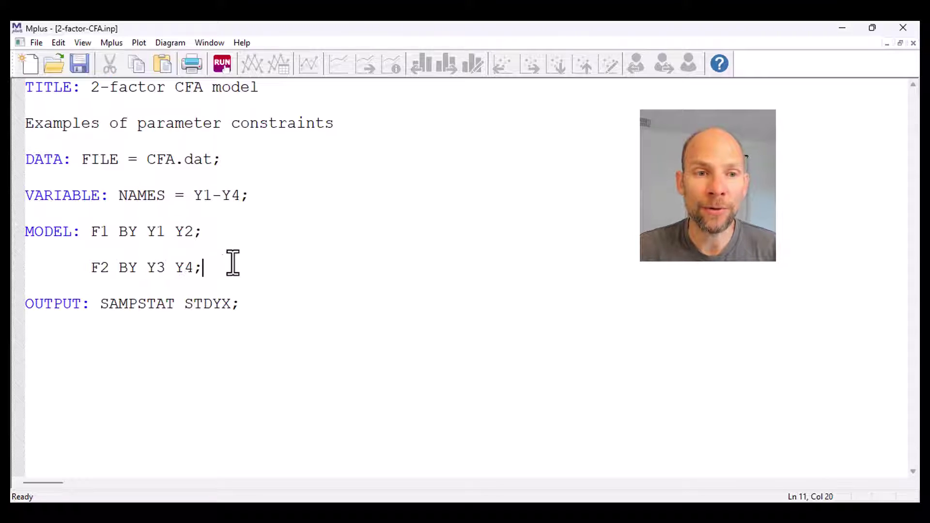
left_click_drag(92, 231, 345, 270)
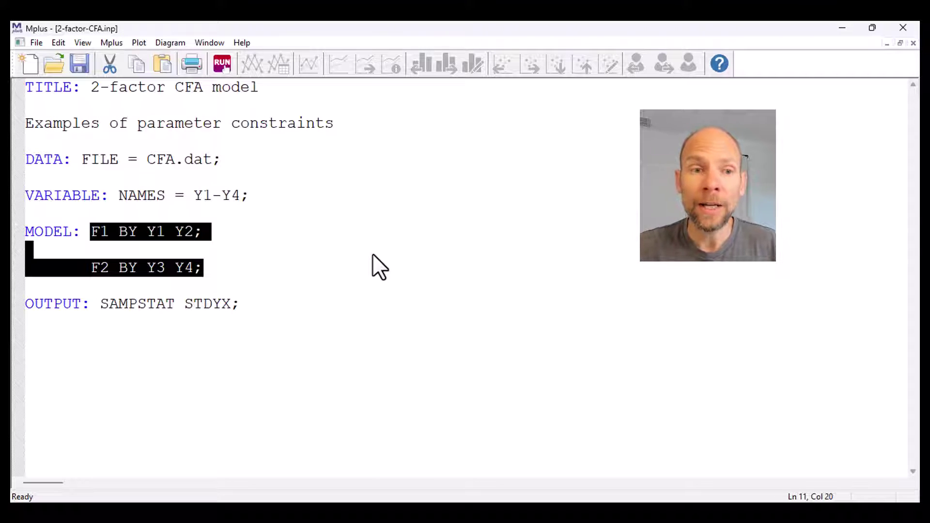
left_click(228, 251)
left_click_drag(119, 235, 139, 242)
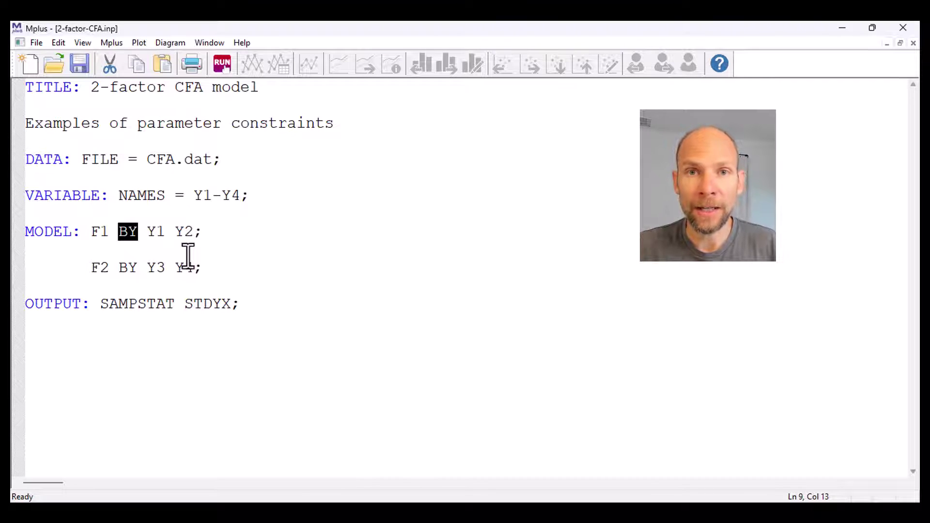
left_click_drag(92, 231, 194, 238)
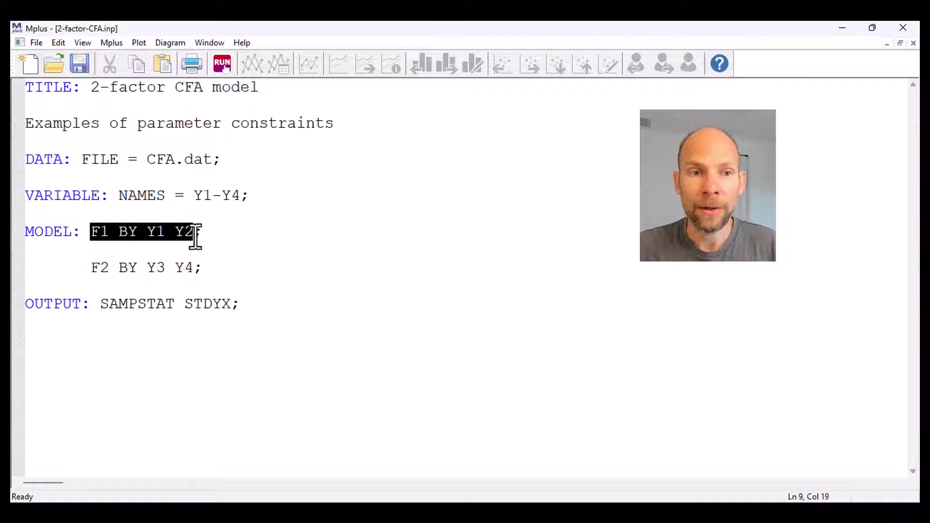
left_click_drag(91, 270, 205, 275)
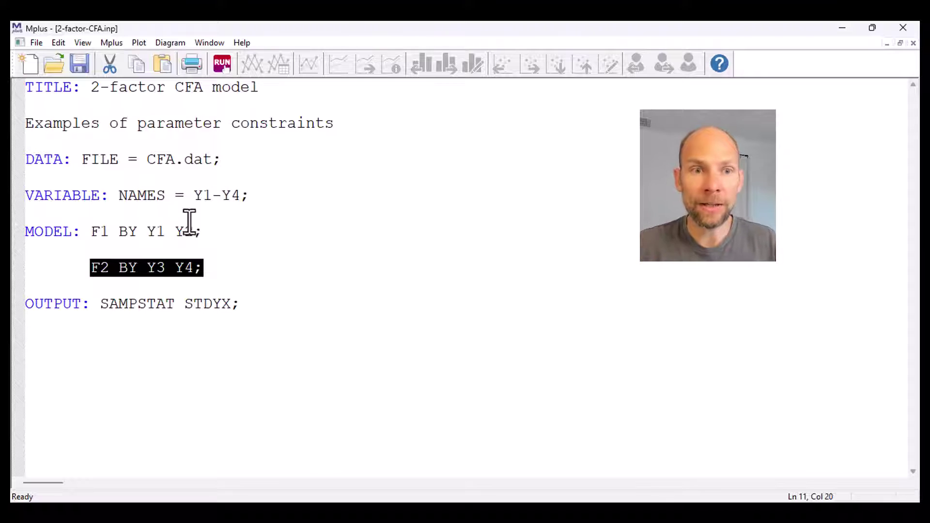
- Run the two-factor CFA model and examine the chi-square test of model fit and its p-value in the output
left_click(225, 64)
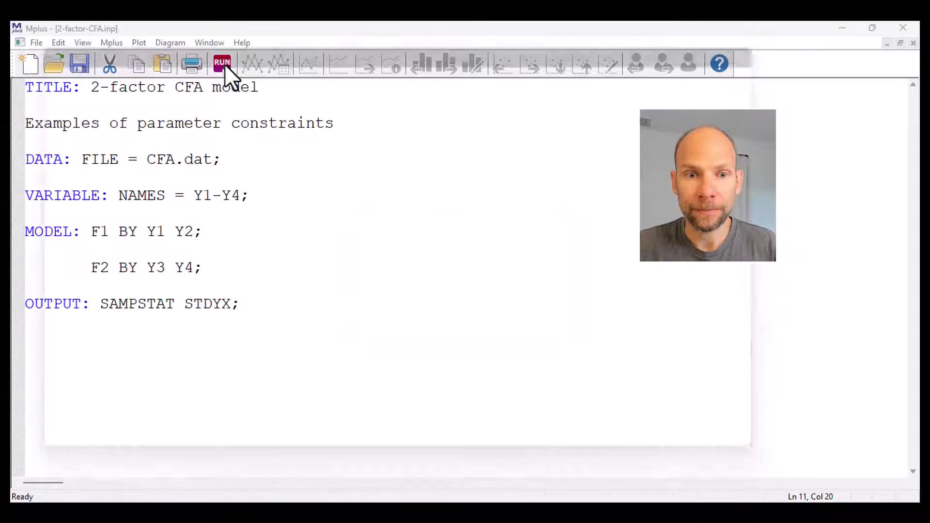
scroll(306, 213, "down", 2)
scroll(309, 212, "down", 15)
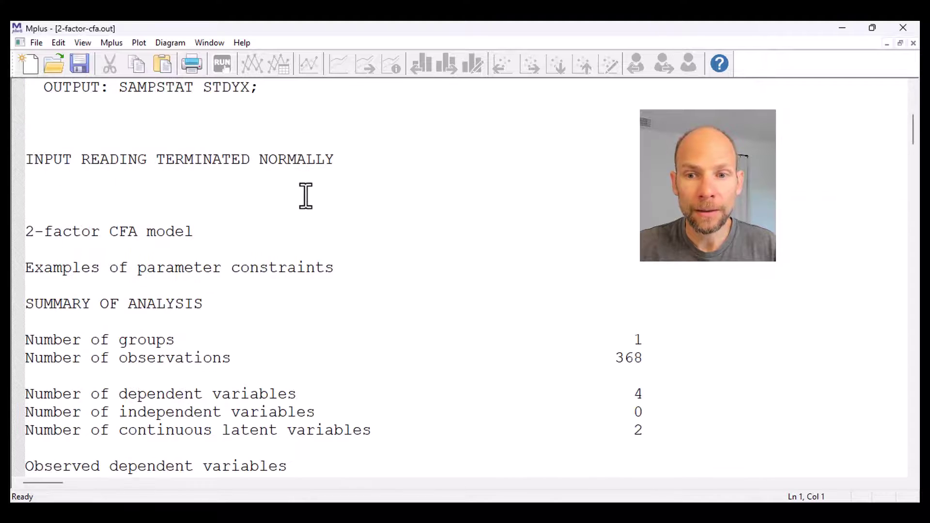
scroll(306, 182, "down", 15)
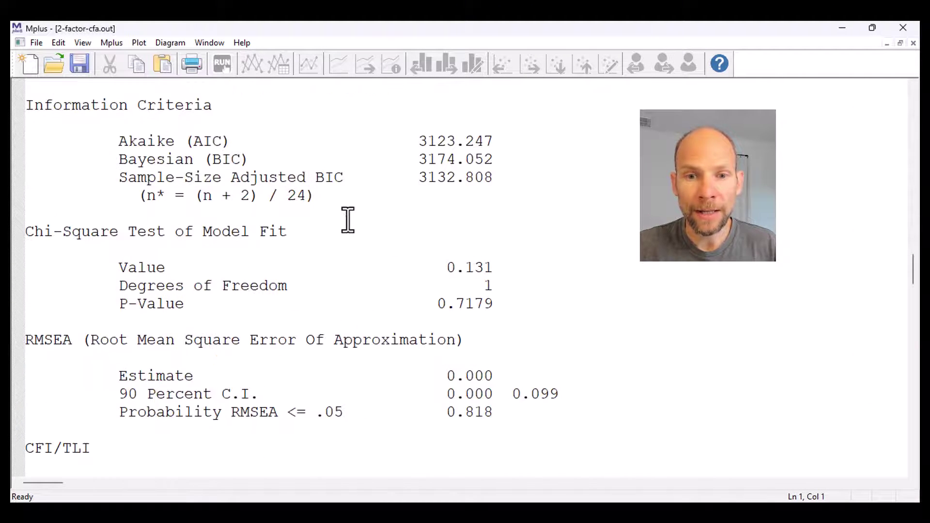
left_click_drag(514, 304, 27, 227)
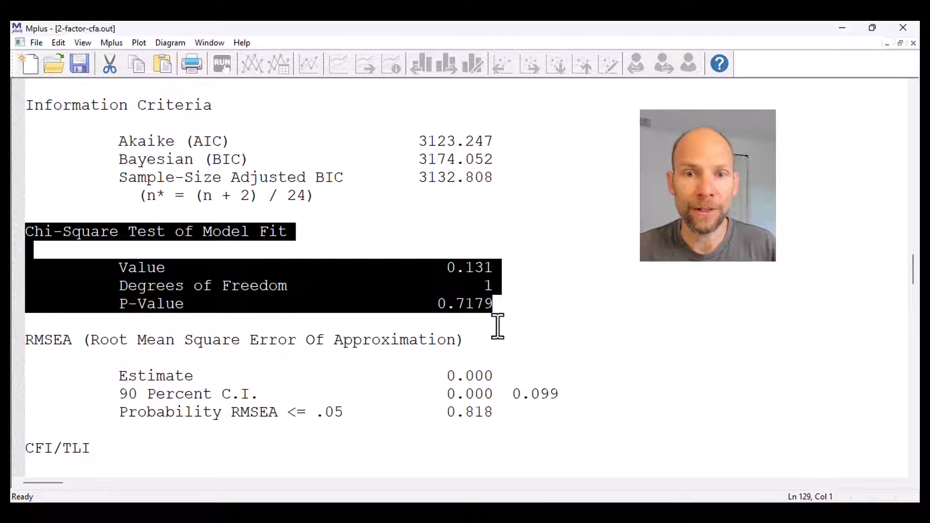
left_click(448, 304)
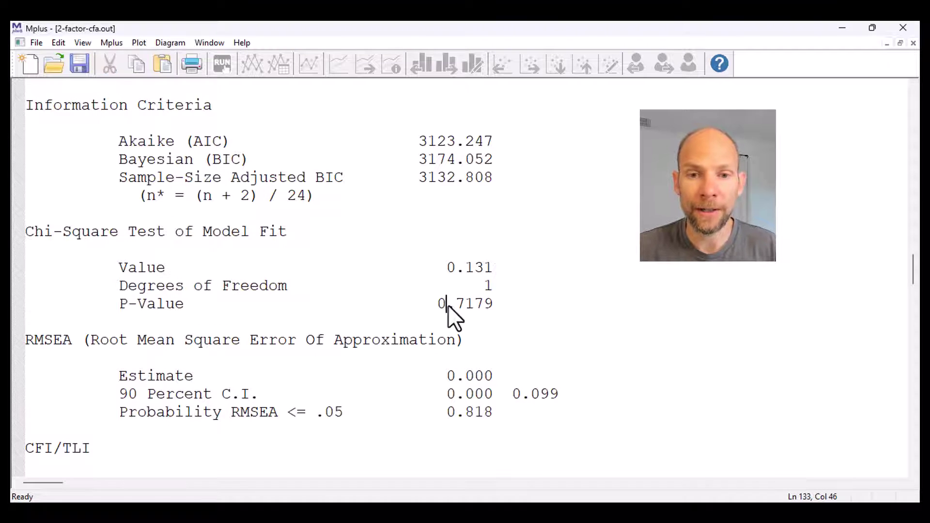
left_click_drag(438, 304, 502, 304)
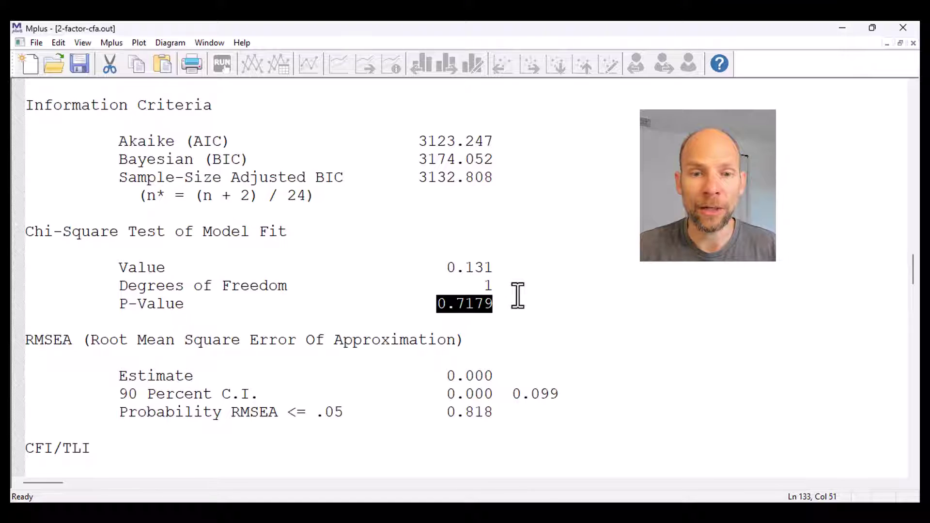
- Examine the unstandardized loadings of F1 and F2 in the model results, especially the Y1 and Y3 rows with their standard errors and p-values
scroll(517, 295, "down", 11)
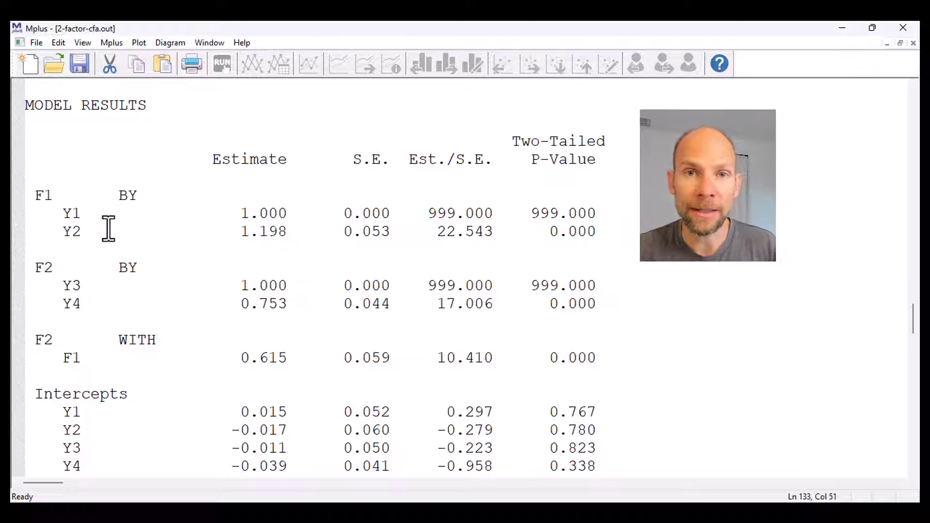
left_click_drag(62, 213, 299, 211)
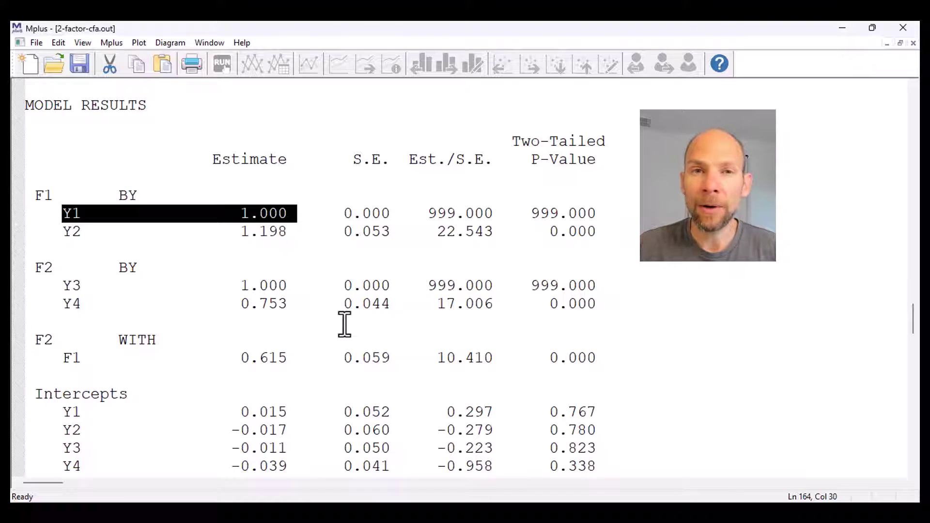
left_click_drag(343, 214, 383, 213)
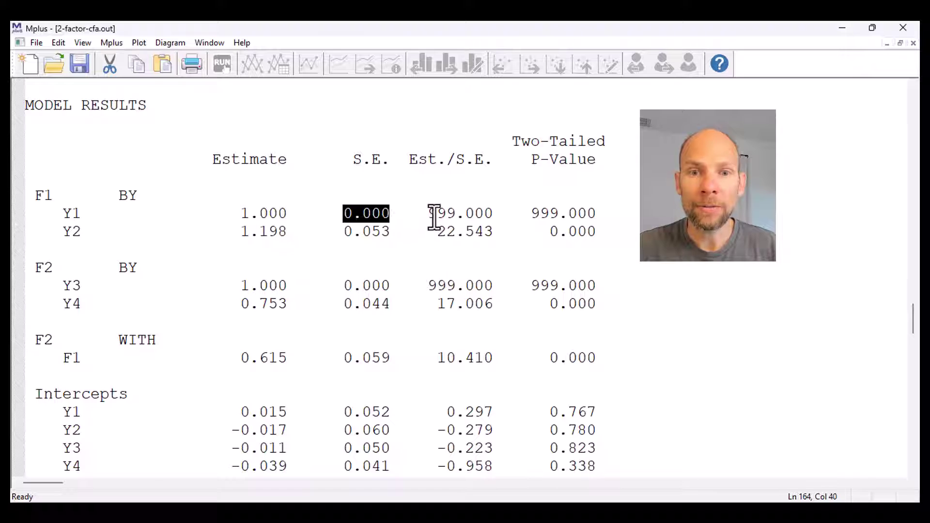
left_click_drag(428, 213, 591, 214)
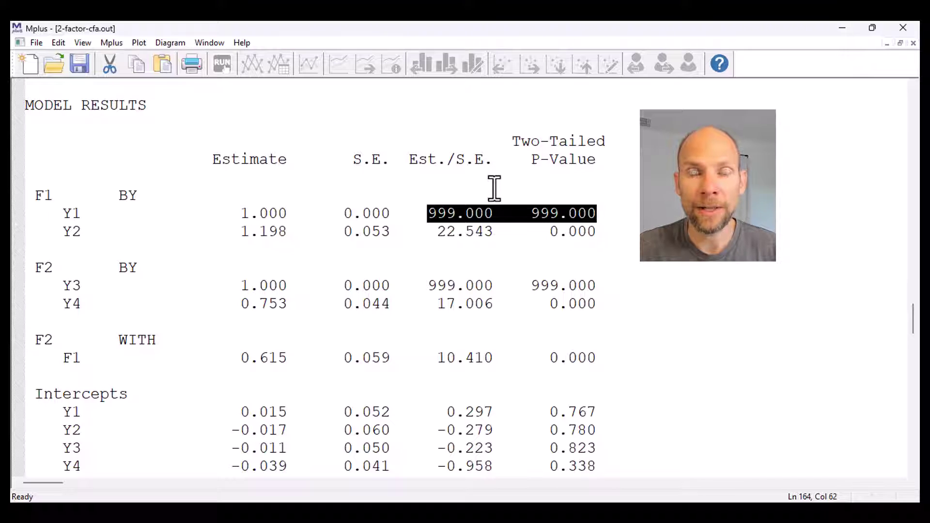
left_click_drag(596, 213, 536, 214)
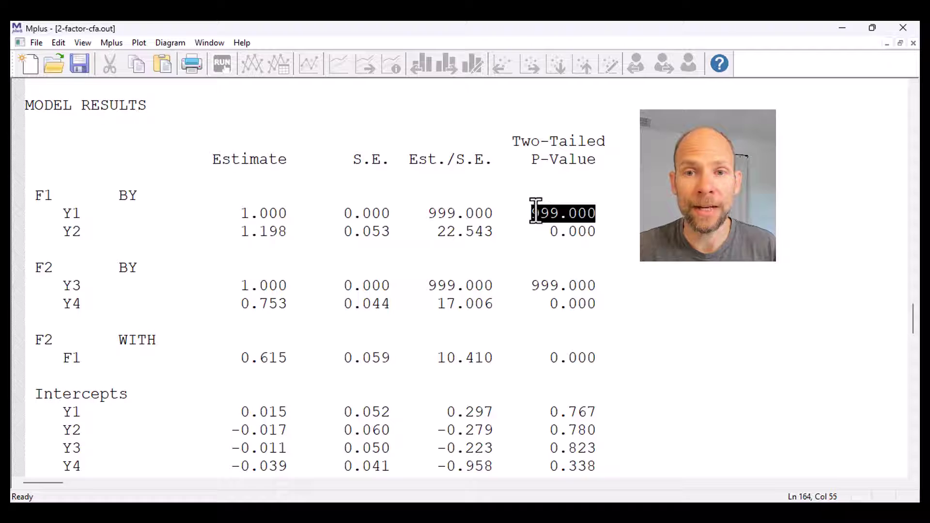
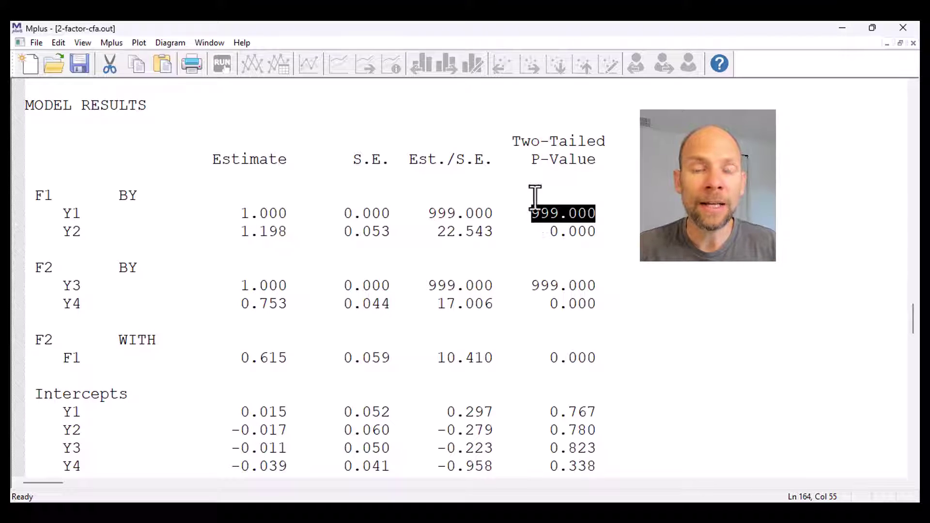
left_click_drag(345, 215, 399, 217)
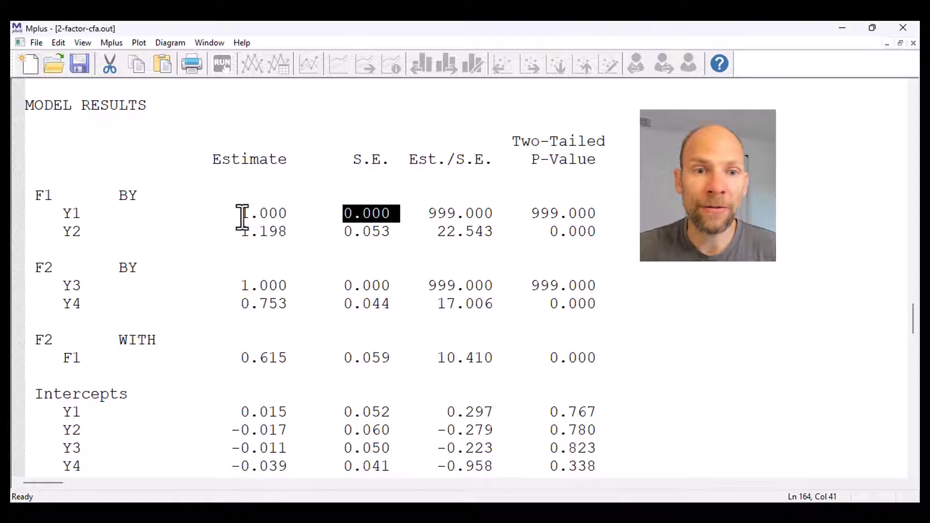
left_click_drag(241, 214, 291, 211)
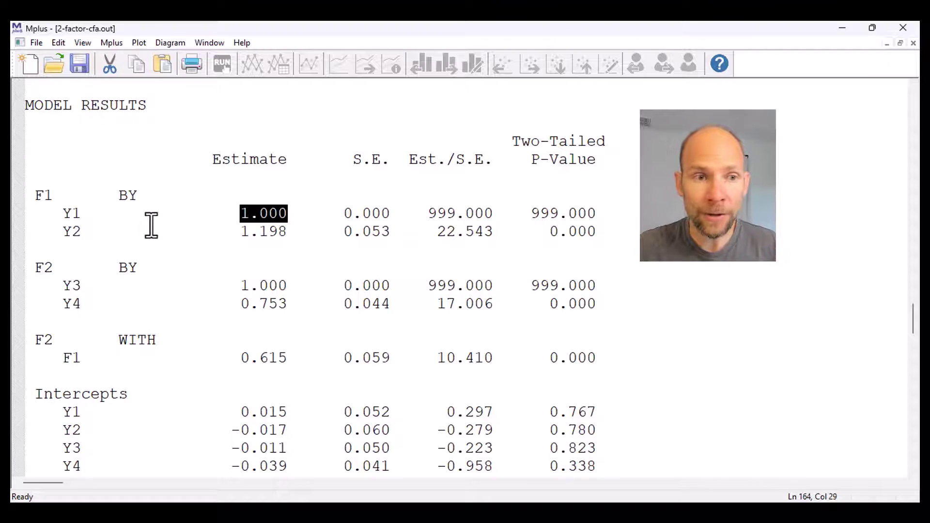
left_click_drag(62, 214, 618, 210)
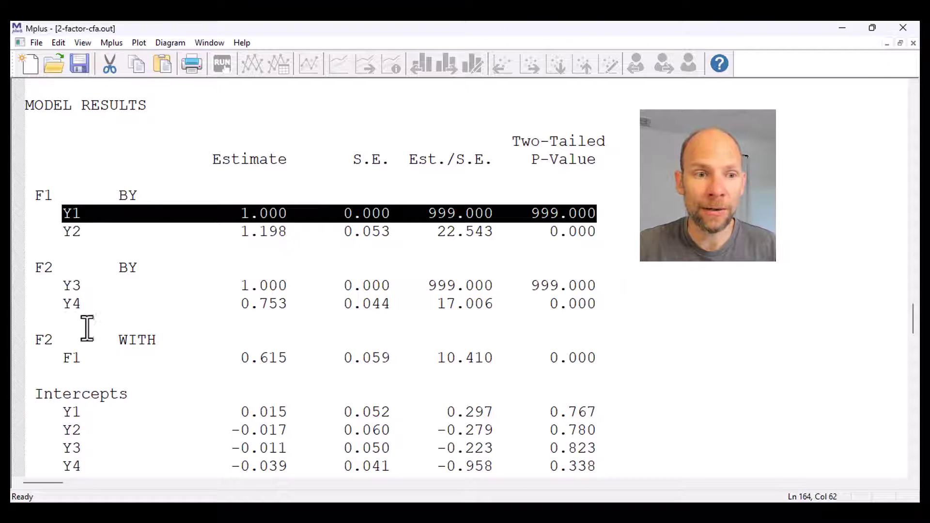
left_click(55, 287)
left_click_drag(55, 288, 608, 284)
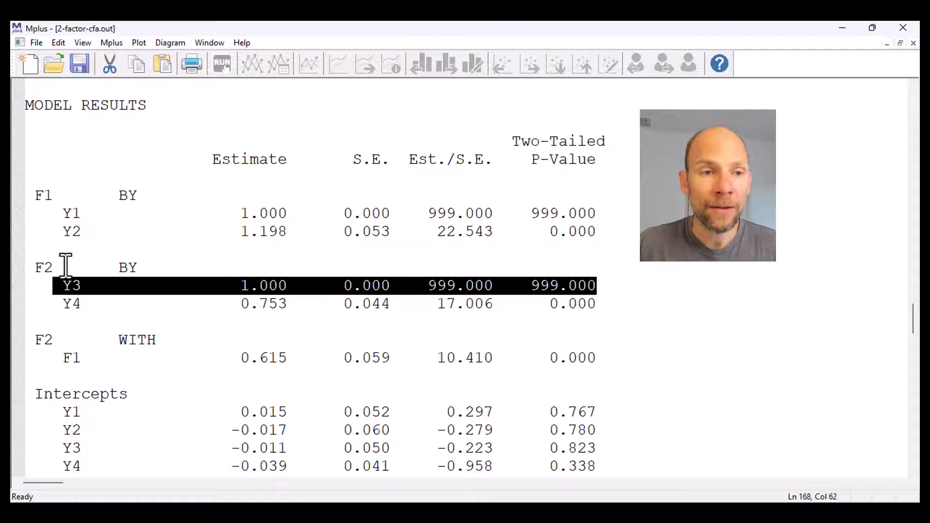
left_click_drag(62, 212, 79, 225)
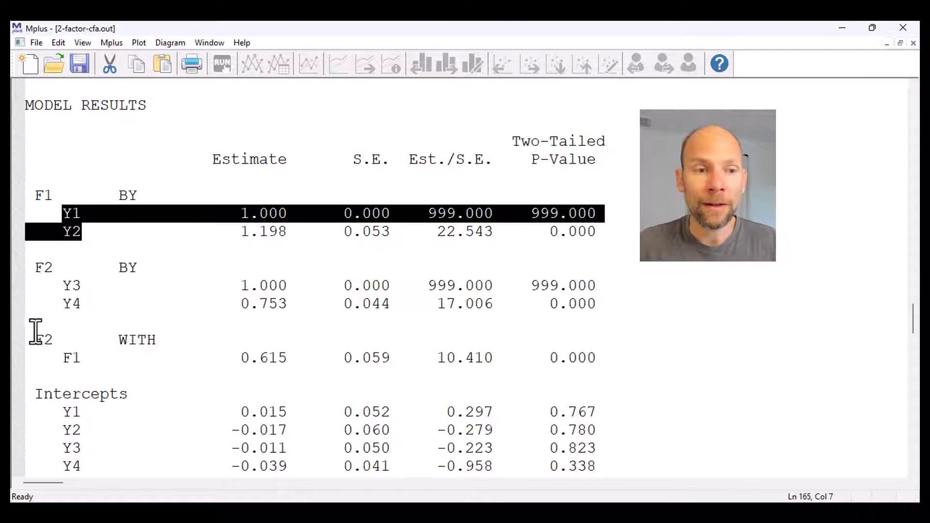
- Examine the factor covariance, the factor variances and the residual variances of Y1 to Y4 in the model results
left_click_drag(35, 339, 288, 357)
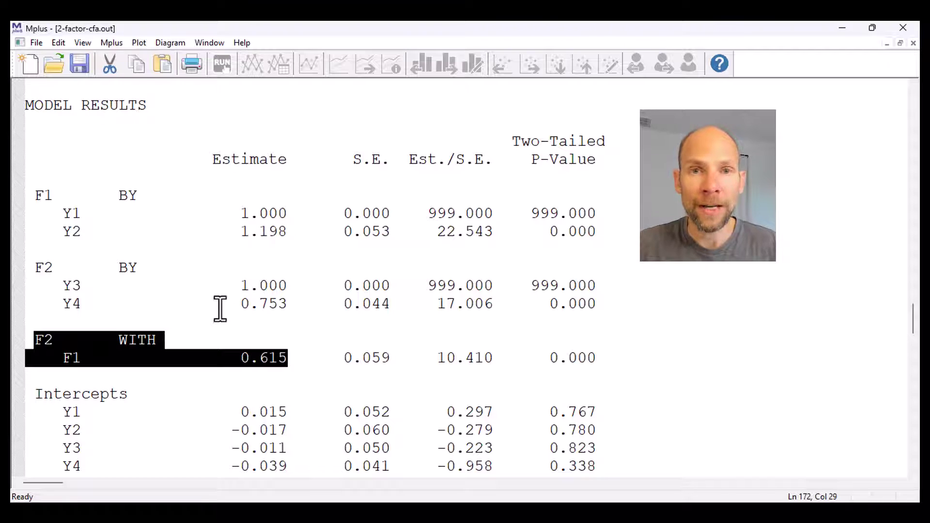
scroll(206, 280, "down", 2)
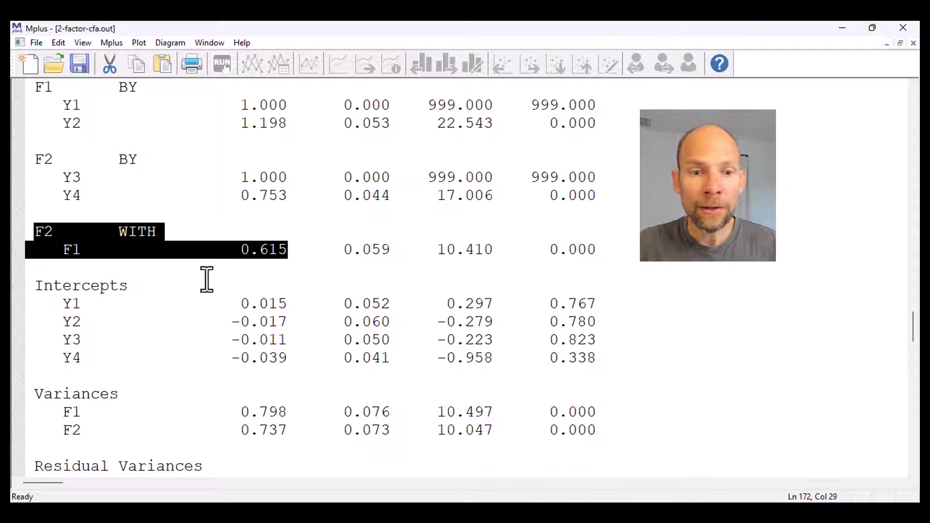
left_click_drag(62, 412, 290, 430)
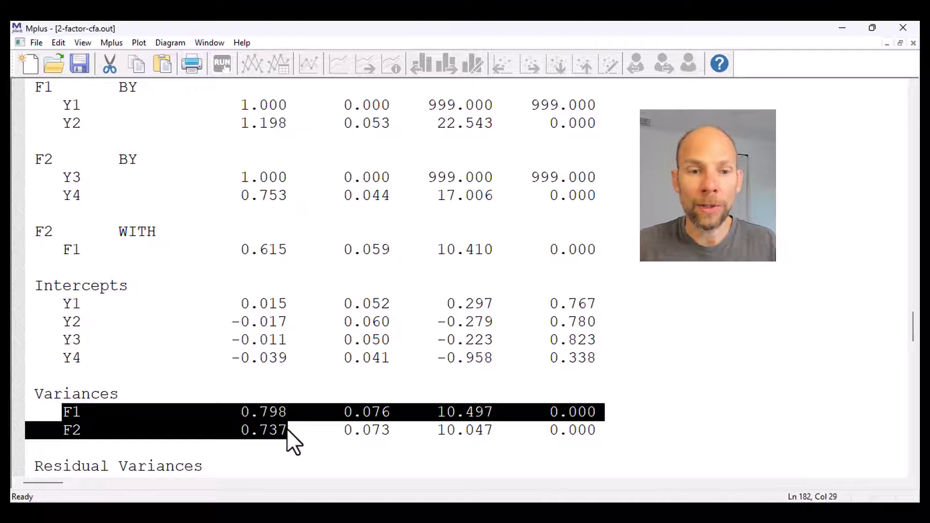
scroll(252, 414, "down", 2)
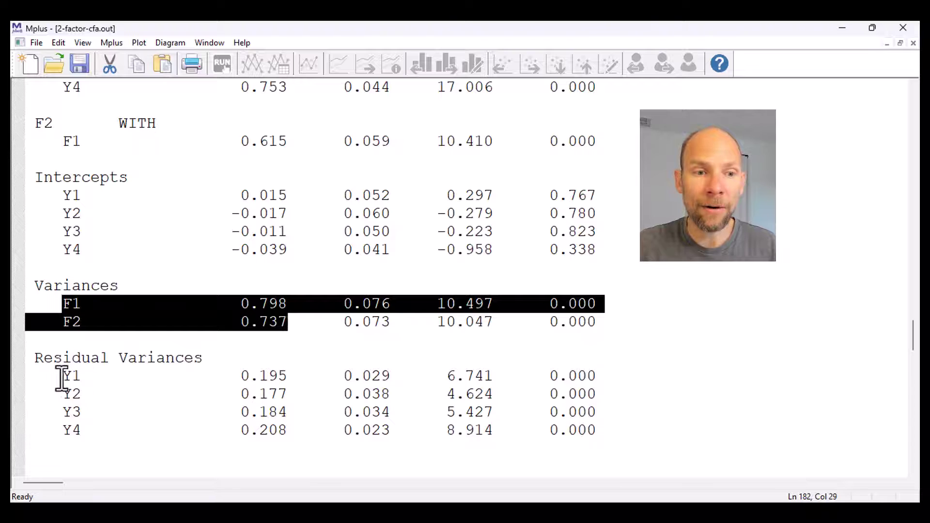
left_click_drag(62, 377, 293, 432)
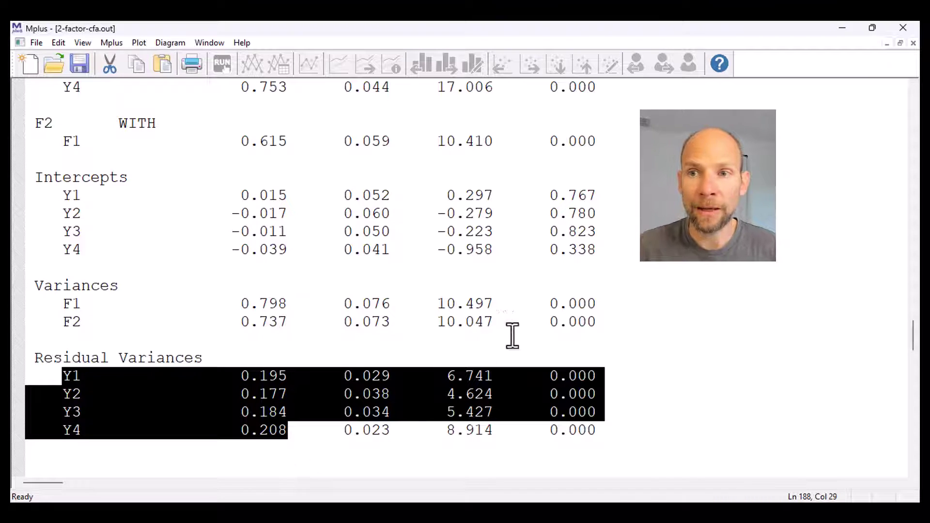
- Close the output to return to the input file and review the first indicators Y1 and Y3 in the BY statements
left_click(912, 43)
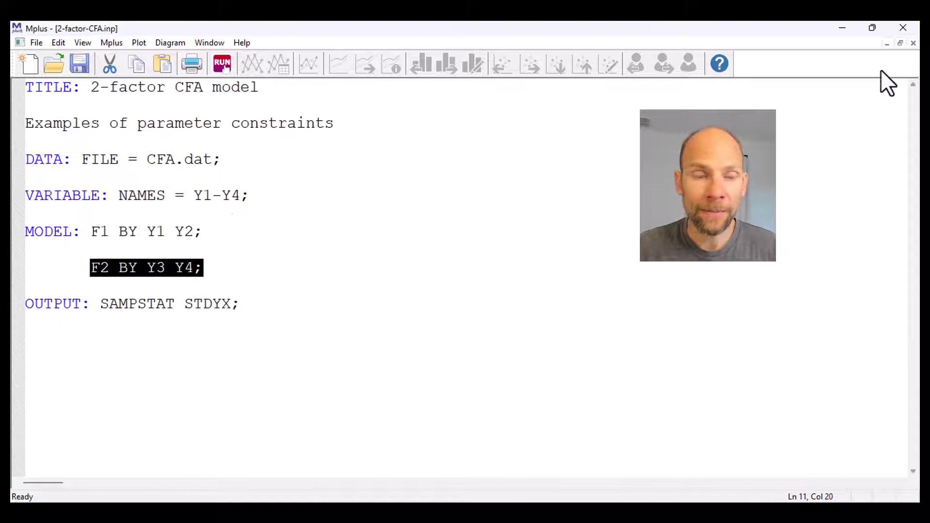
left_click(255, 275)
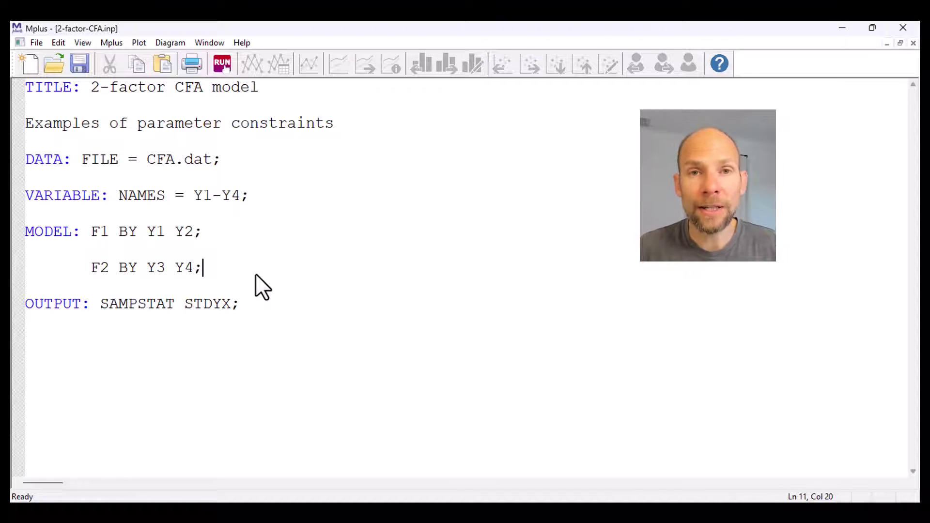
left_click(168, 233)
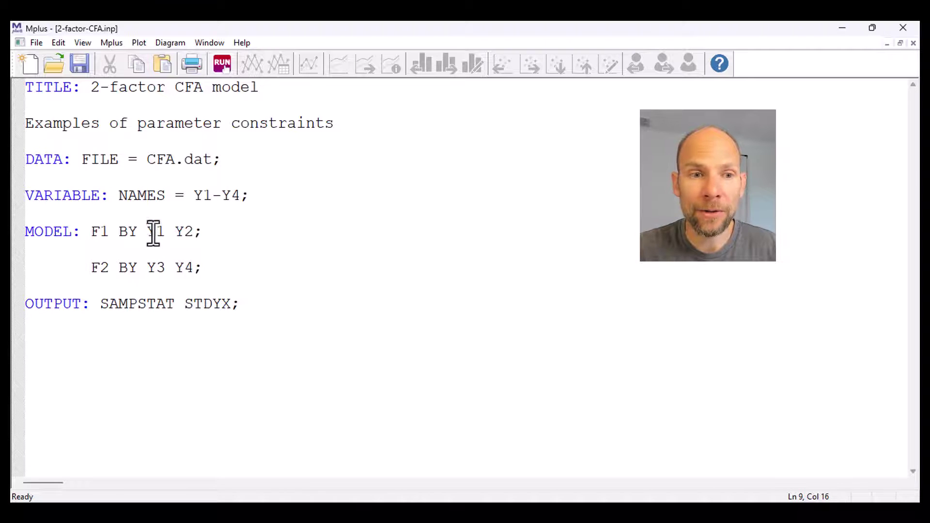
left_click_drag(149, 232, 167, 234)
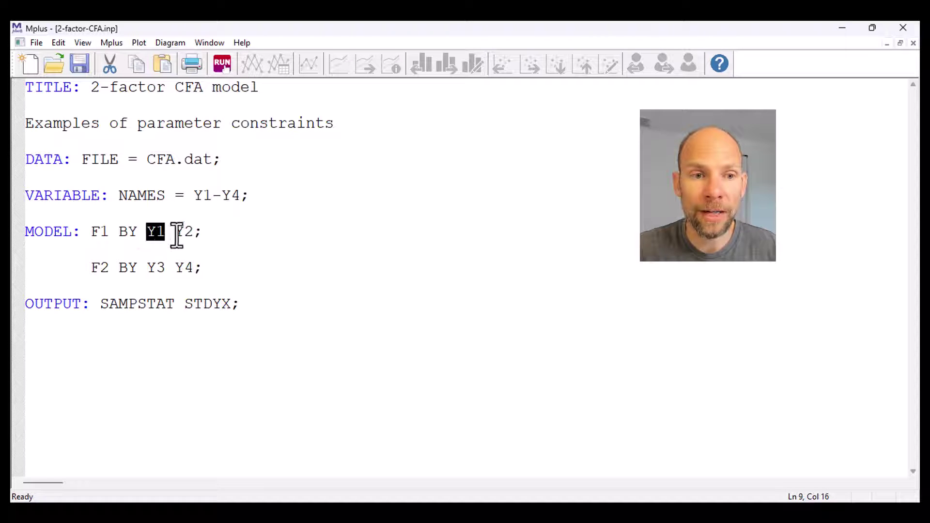
left_click_drag(146, 268, 165, 269)
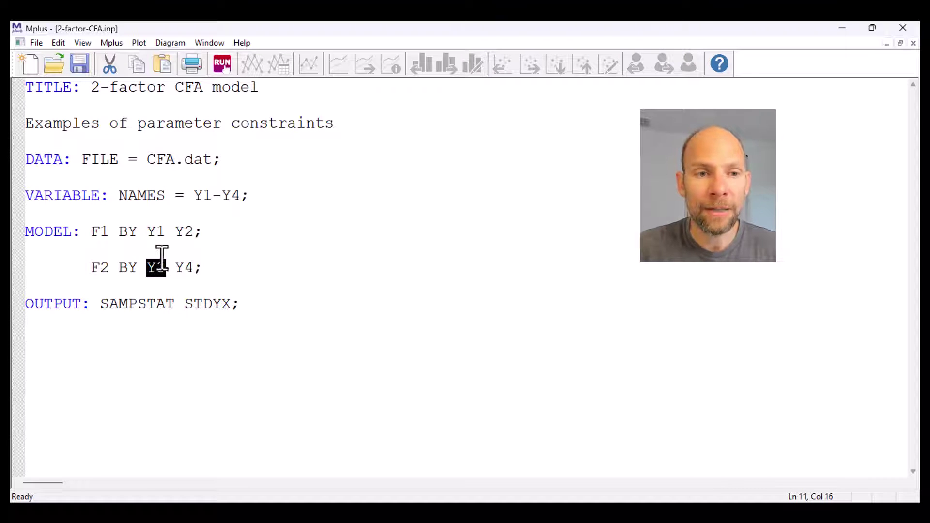
- Free the first loadings of both factors by adding an asterisk after Y1 and after Y3 in the BY statements
left_click(165, 234)
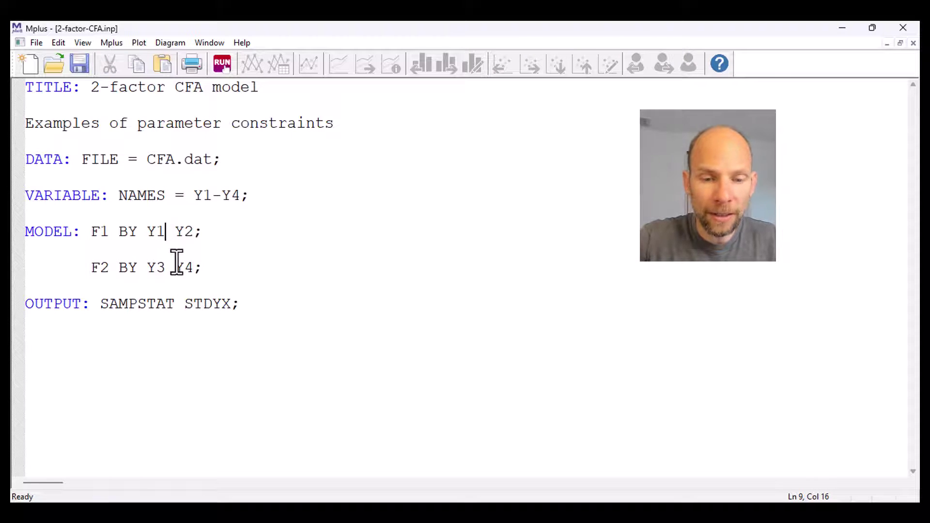
type("*")
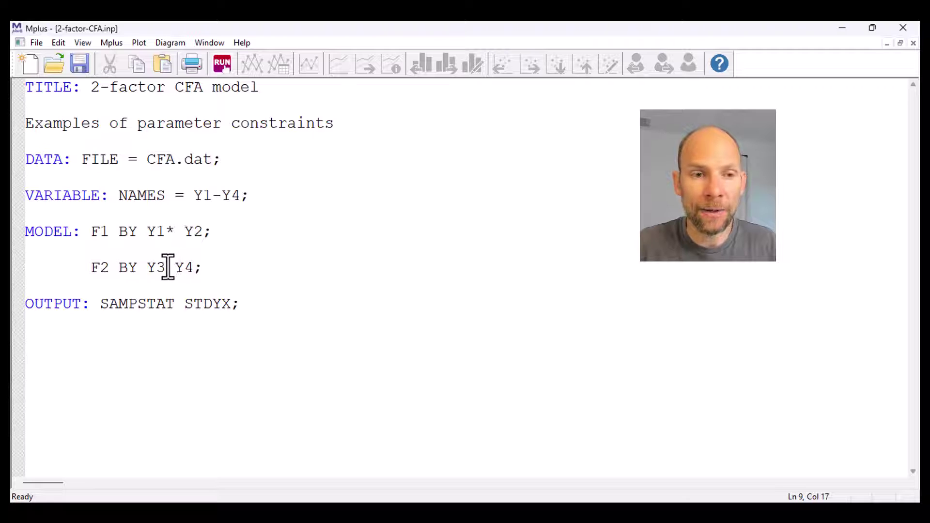
left_click(167, 267)
type("*")
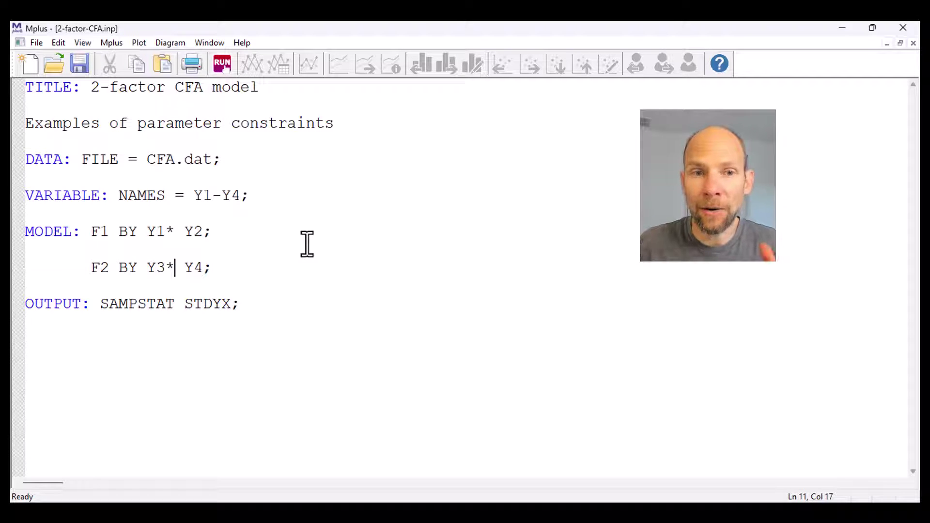
- Fix both factor variances to 1 by adding the statement "F1@1 F2@1;" below the F2 BY statement
left_click(240, 276)
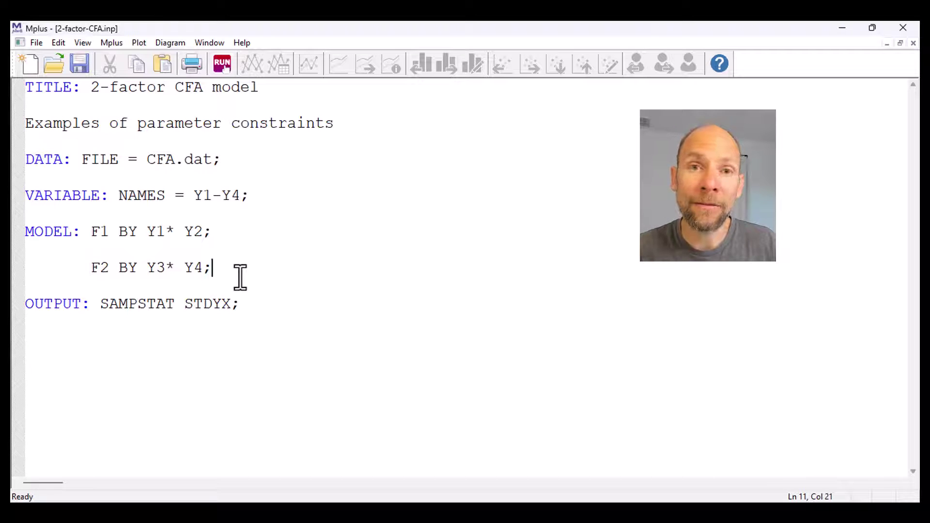
key("Return")
key("Return")
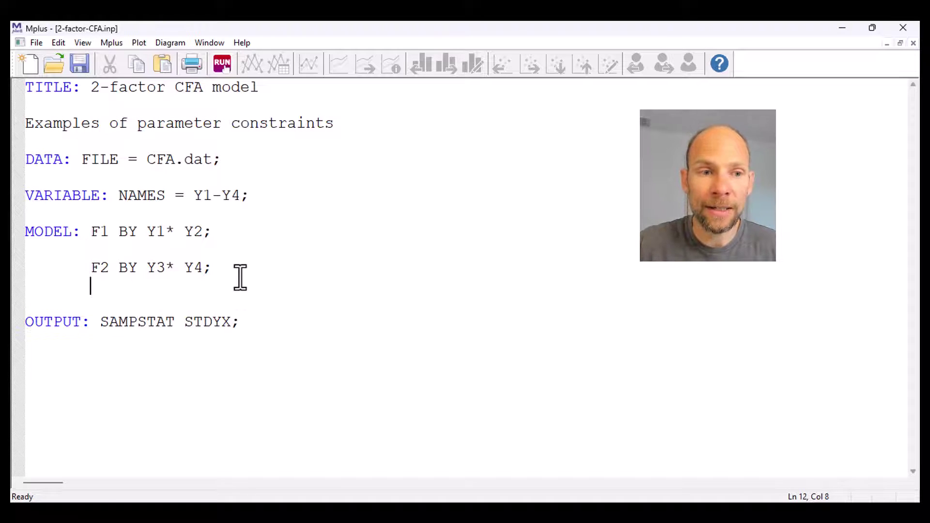
type("F")
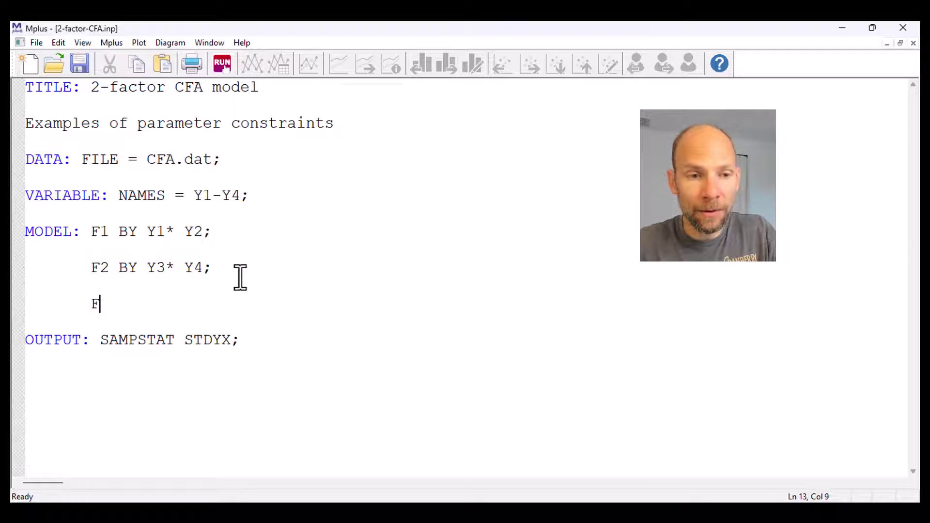
type("1")
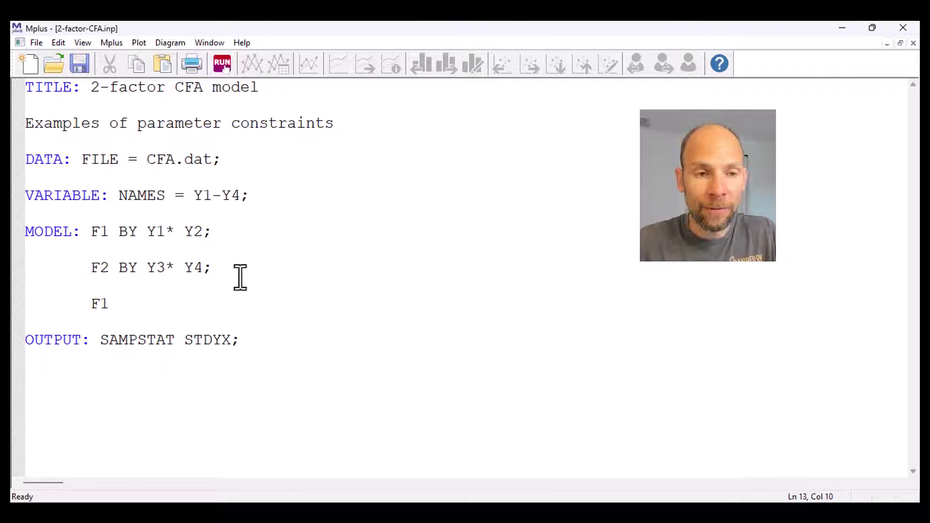
type("@")
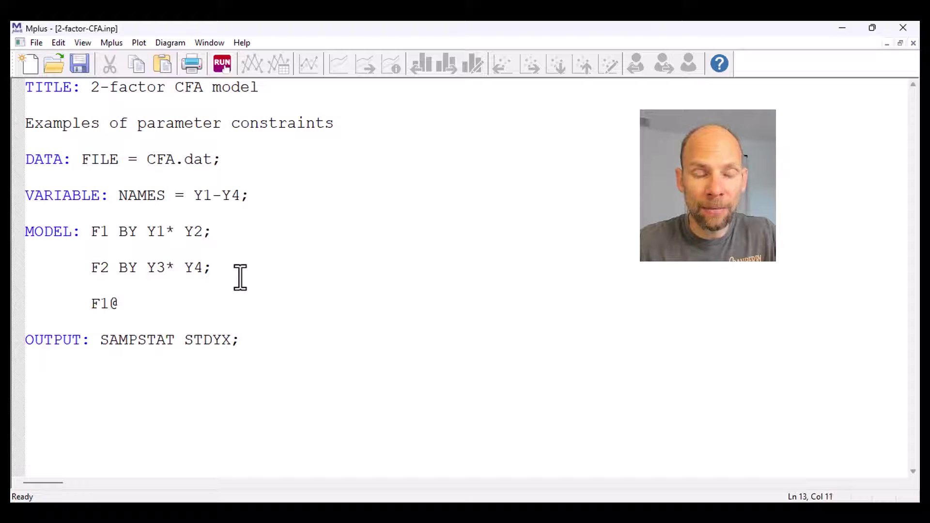
type("1 F2")
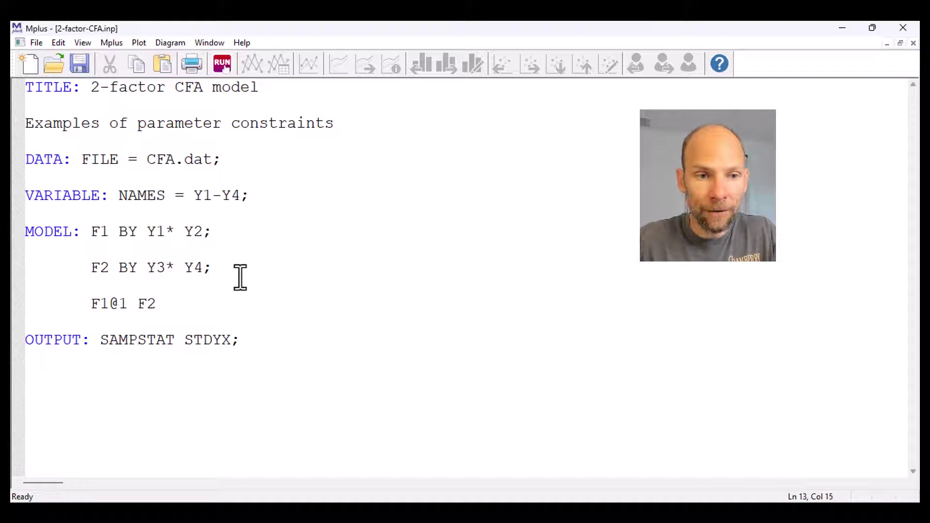
type("@1;")
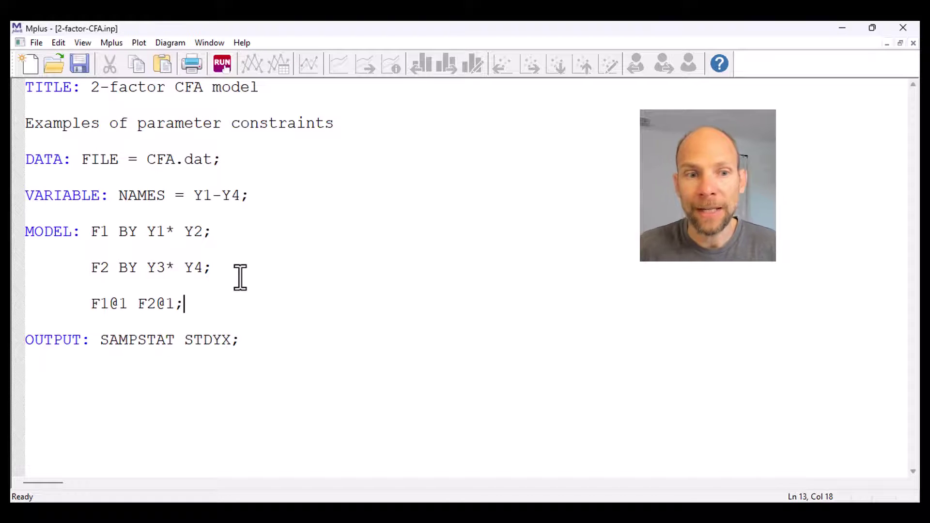
- Run the model, saving the changes to 2-factor-CFA.inp, and examine the chi-square test of model fit in the output
left_click(222, 65)
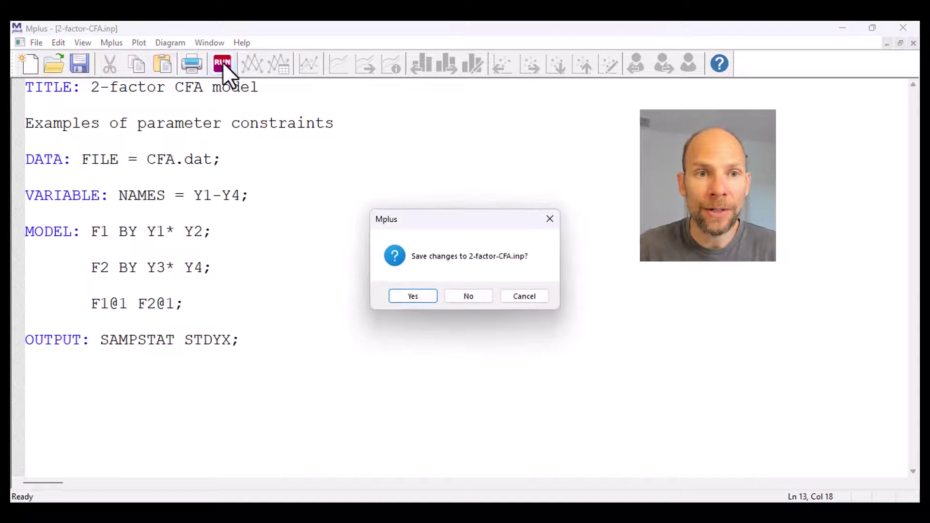
left_click(423, 297)
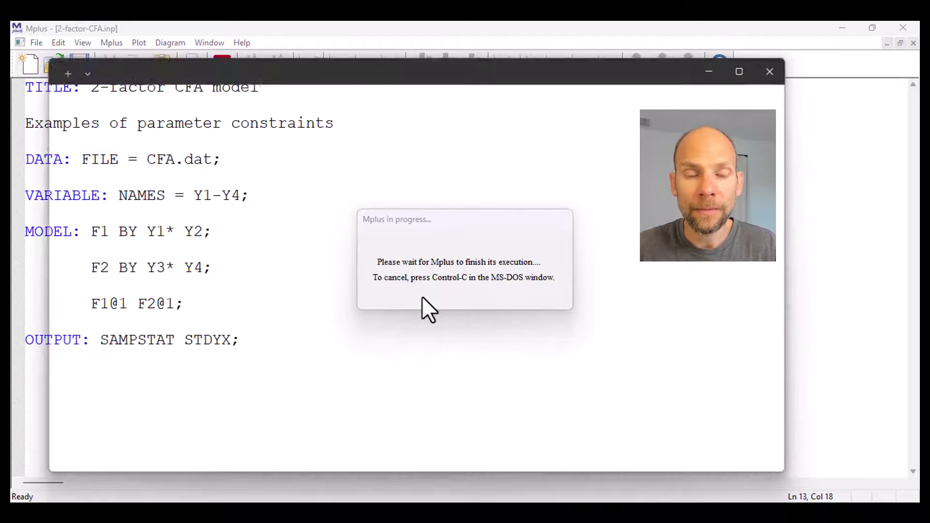
scroll(409, 286, "down", 20)
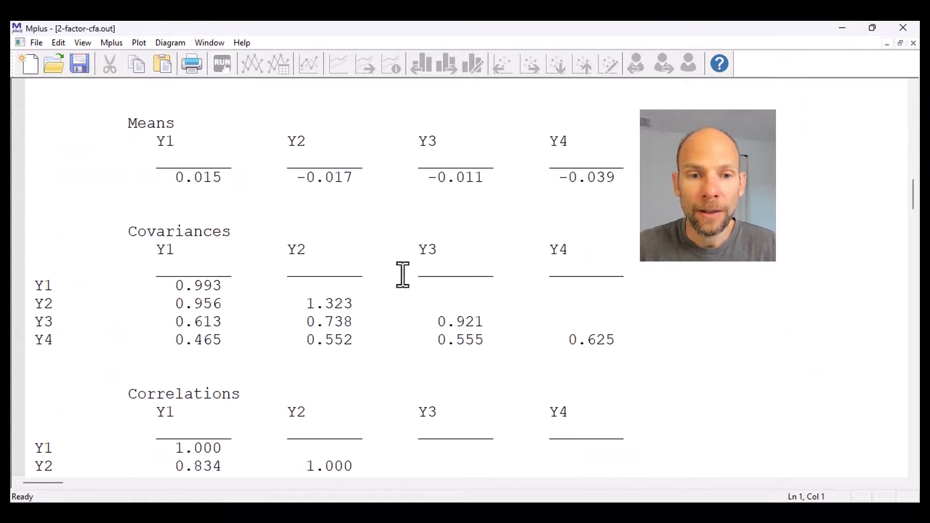
scroll(404, 273, "down", 2)
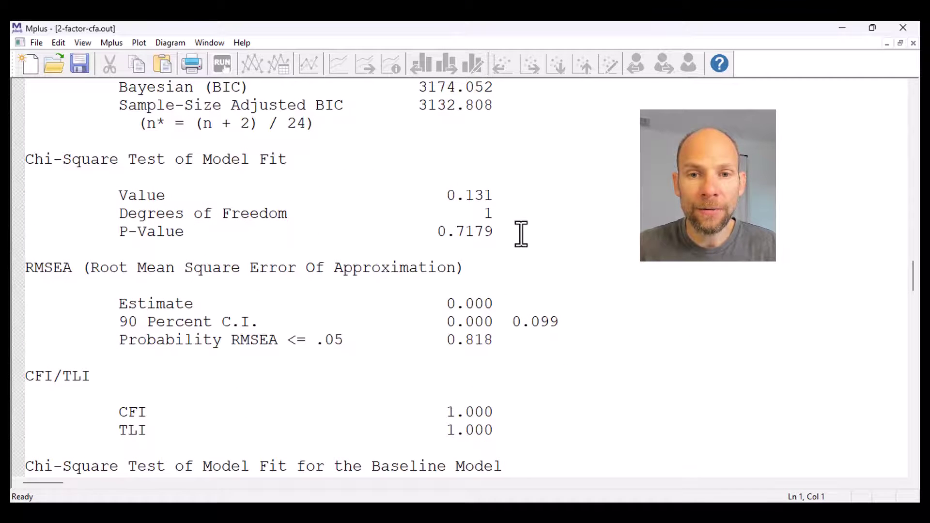
left_click_drag(518, 232, 24, 160)
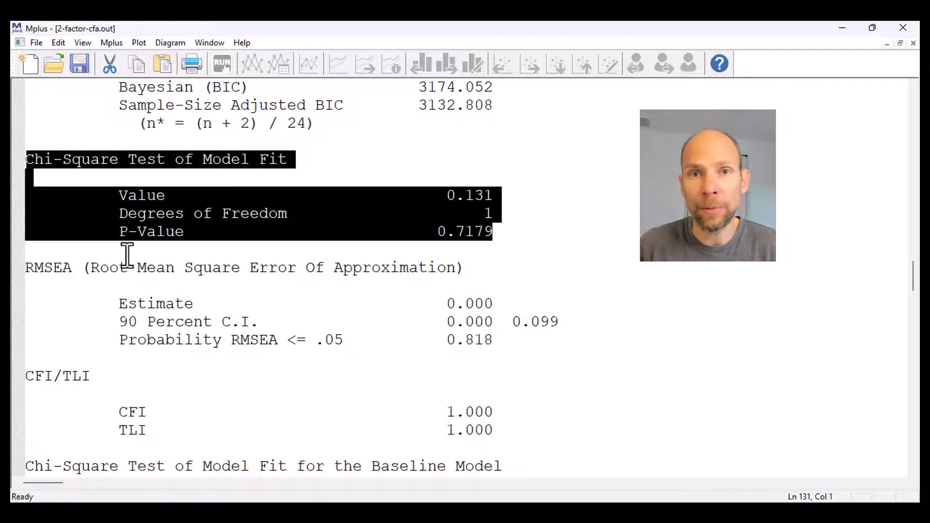
- Examine the F1 and F2 loadings in the model results, especially the Y1 and Y3 estimates with their standard errors and p-values
scroll(127, 254, "down", 12)
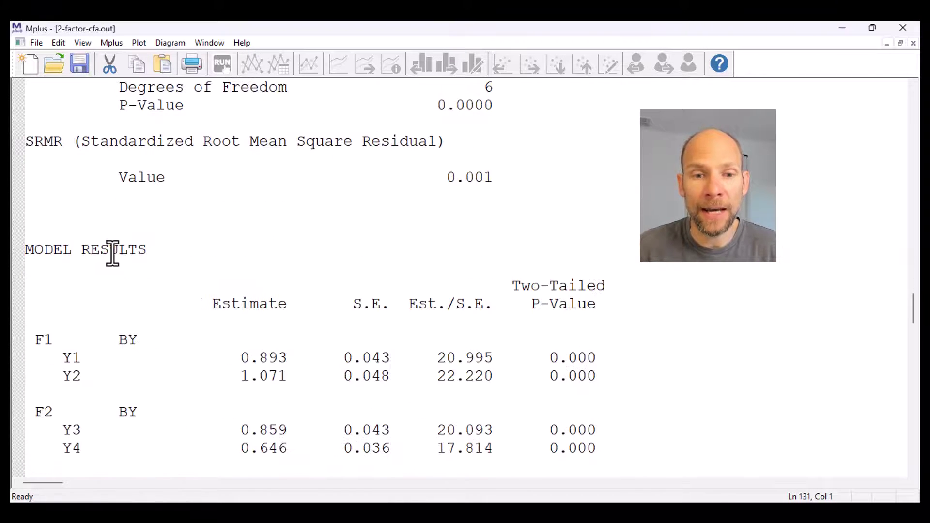
scroll(112, 253, "up", 2)
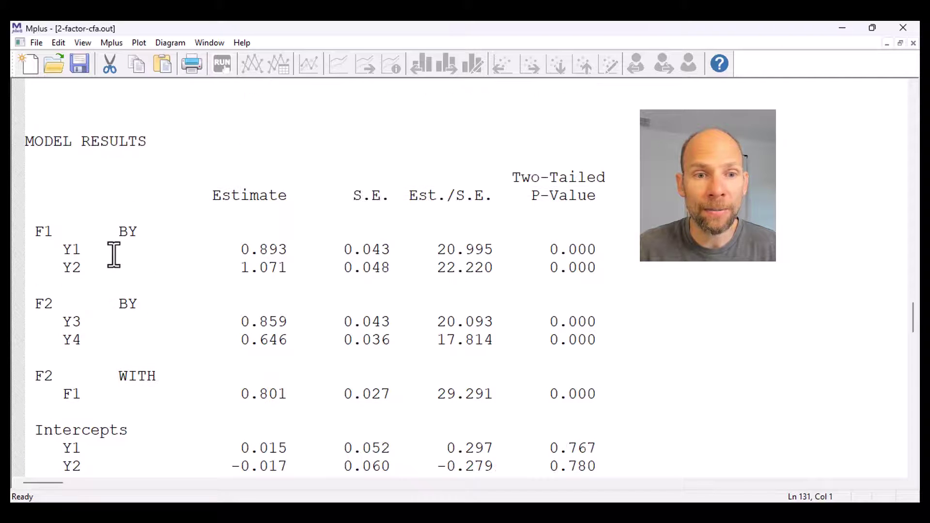
left_click_drag(62, 249, 288, 265)
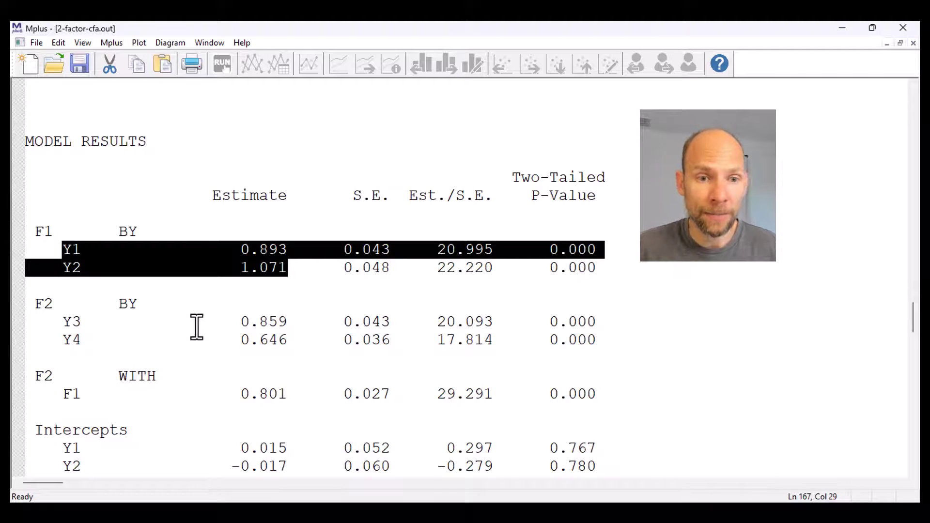
left_click_drag(55, 323, 603, 315)
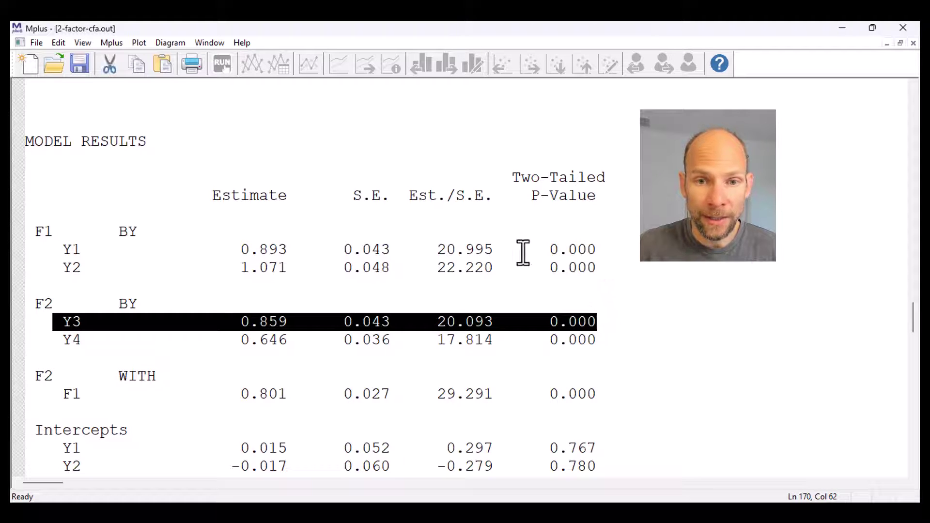
left_click_drag(596, 249, 234, 254)
left_click_drag(241, 322, 598, 320)
- Examine the variances of F1 and F2 in the model results
scroll(426, 279, "down", 4)
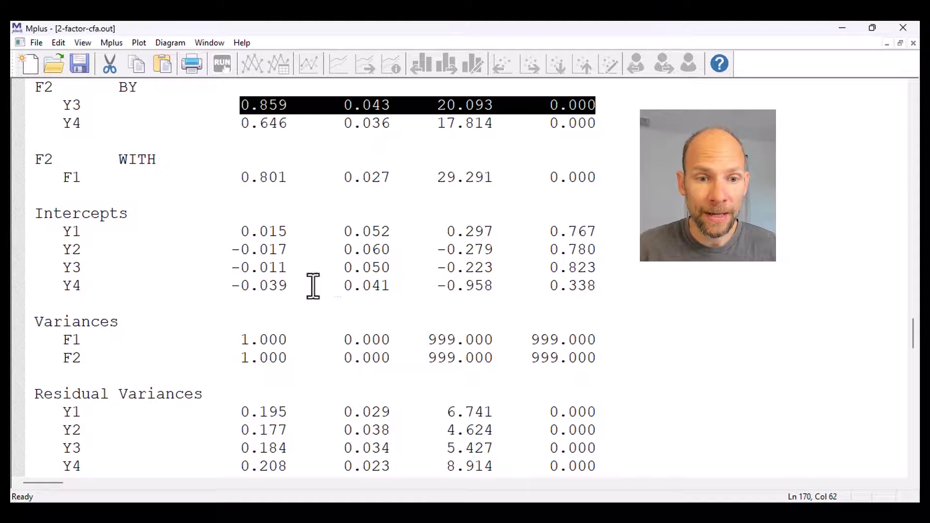
left_click(230, 346)
left_click_drag(230, 346, 297, 356)
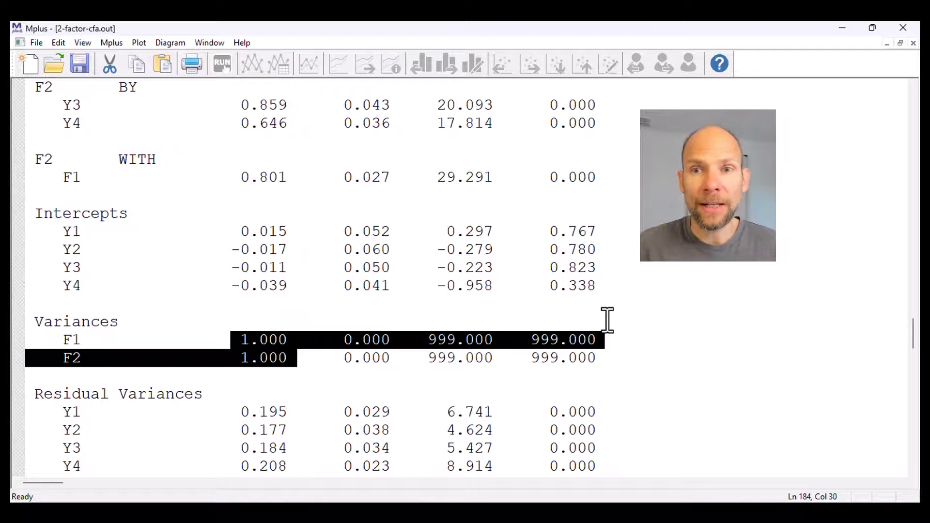
- Close the output to return to the input file and review the BY statements of F1 and F2
left_click(913, 43)
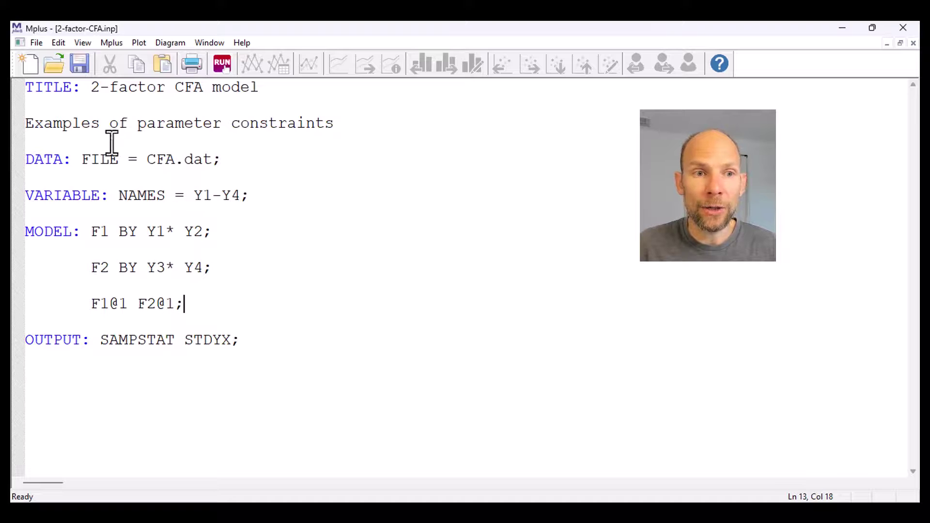
left_click_drag(93, 234, 265, 251)
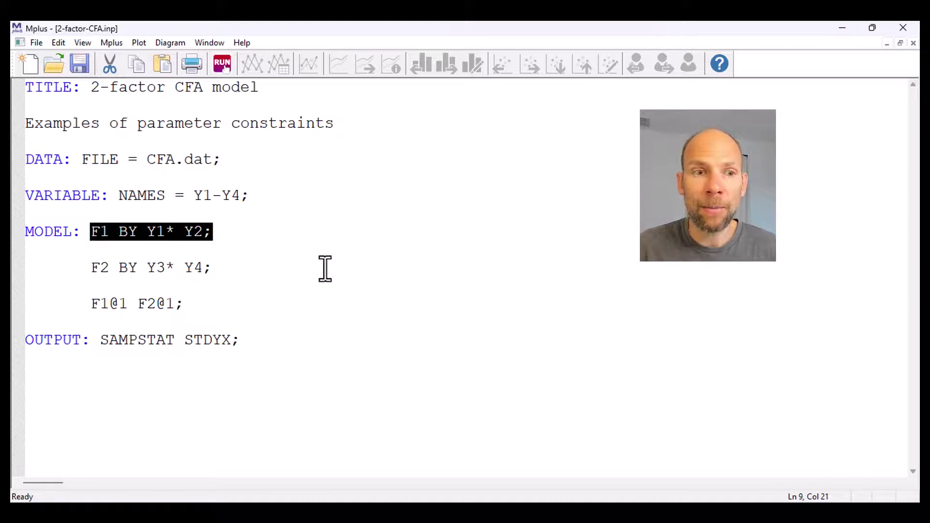
left_click_drag(92, 267, 227, 266)
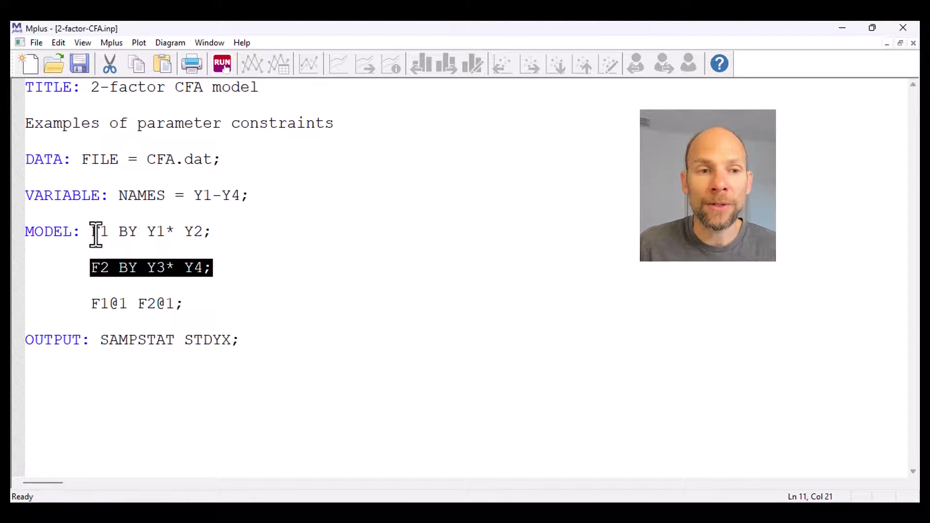
left_click_drag(96, 235, 216, 230)
left_click_drag(95, 270, 219, 272)
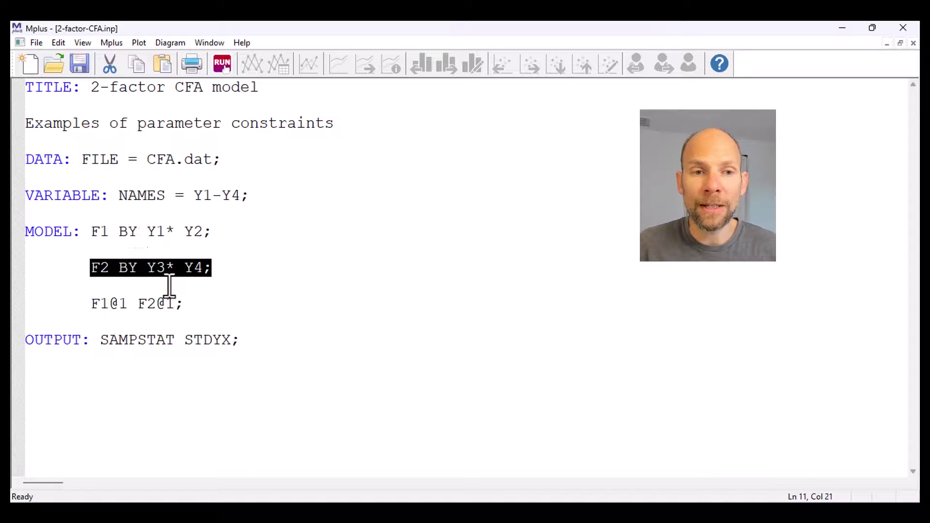
- Label the F1 loadings with (1) after Y1* and (2) after Y2, placing Y2 on its own line
left_click(179, 235)
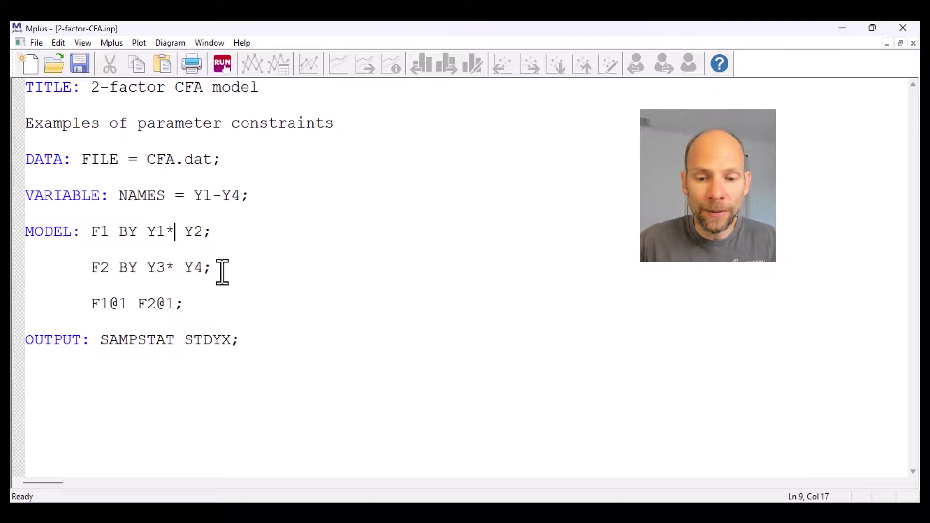
type("( ")
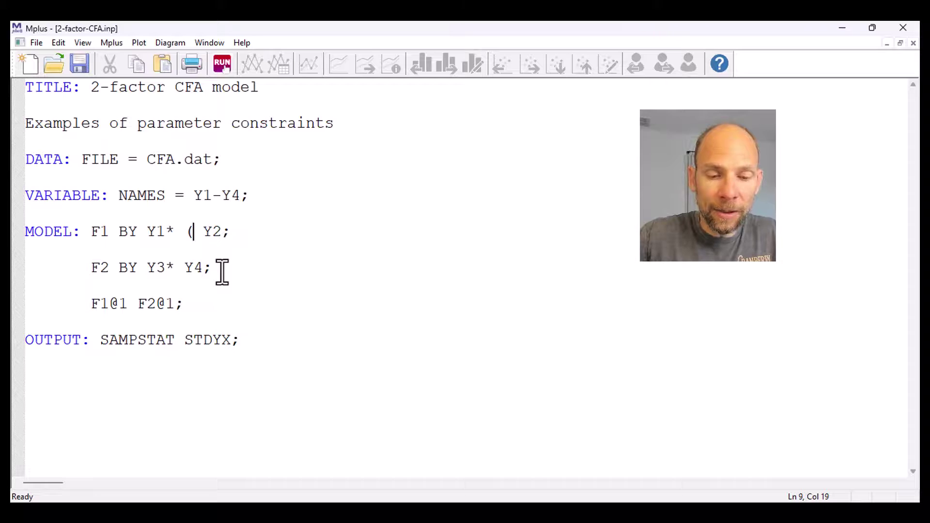
type("1)")
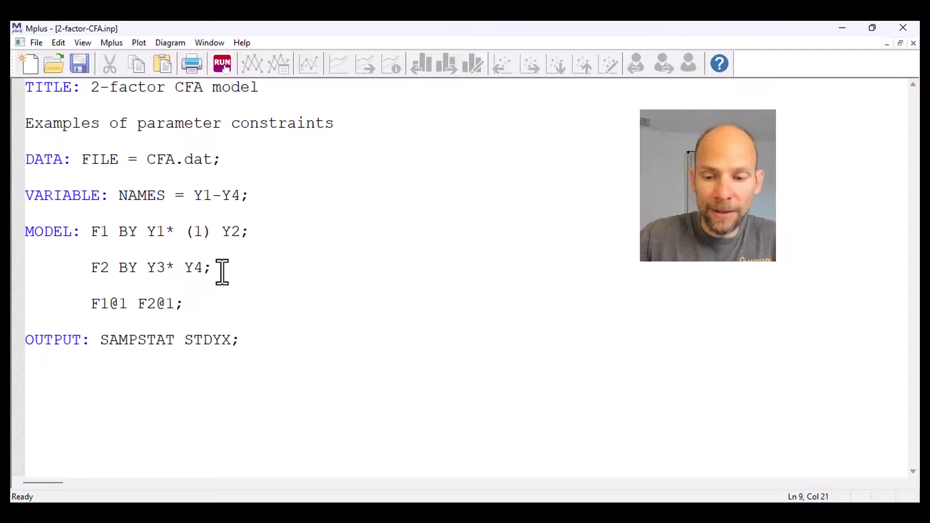
key("Return")
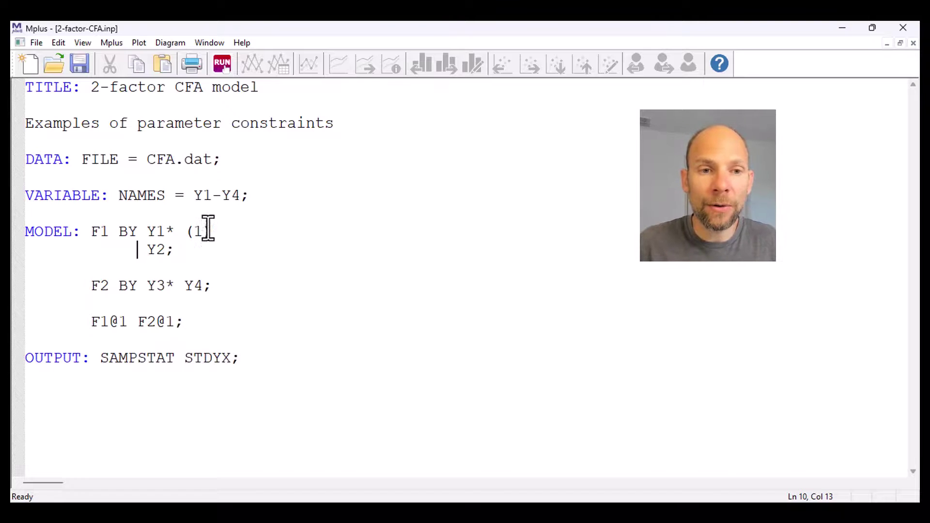
left_click_drag(184, 231, 222, 232)
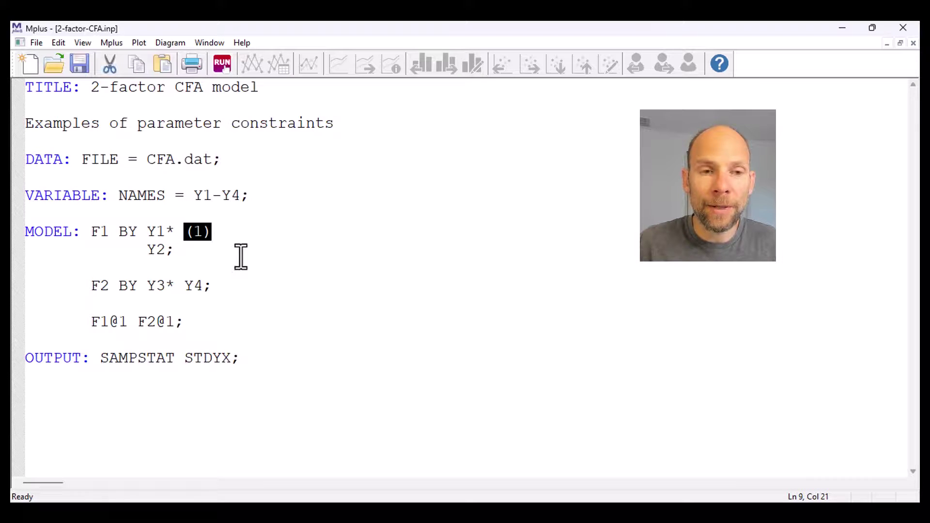
left_click(168, 251)
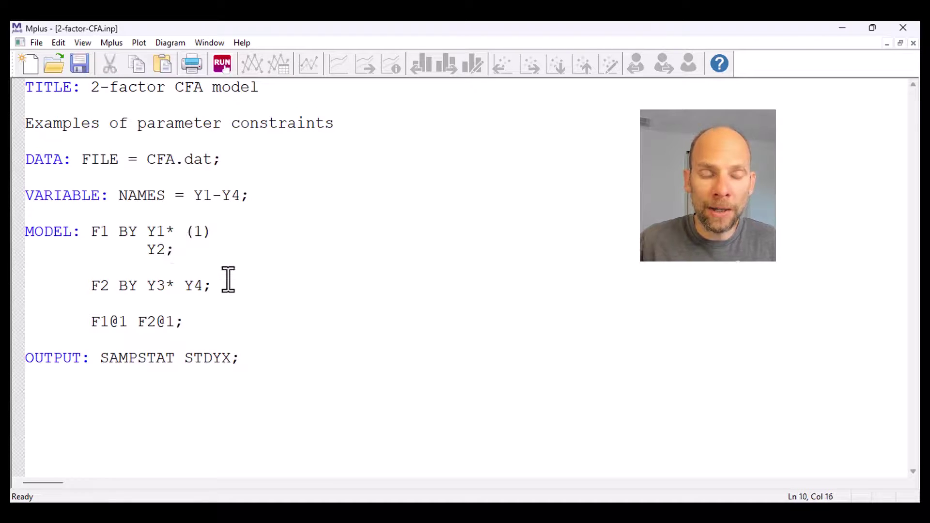
type("(2")
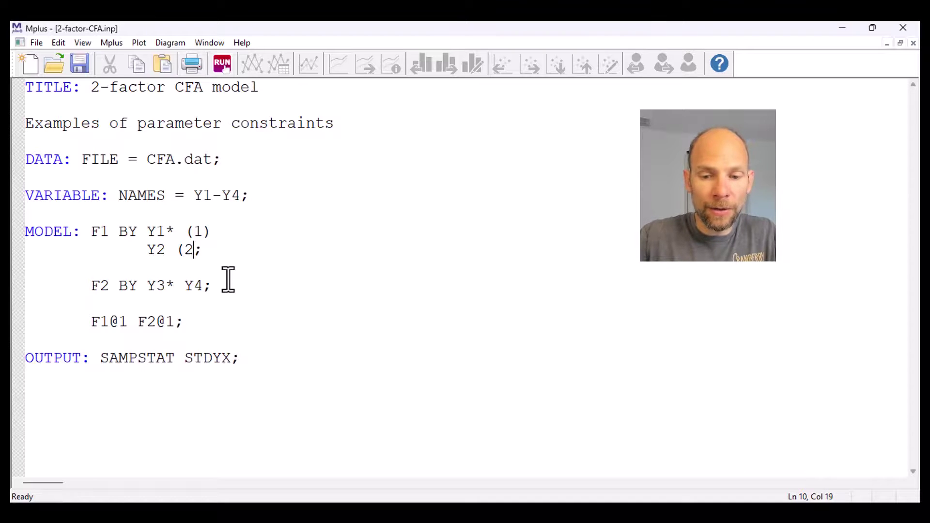
type(")")
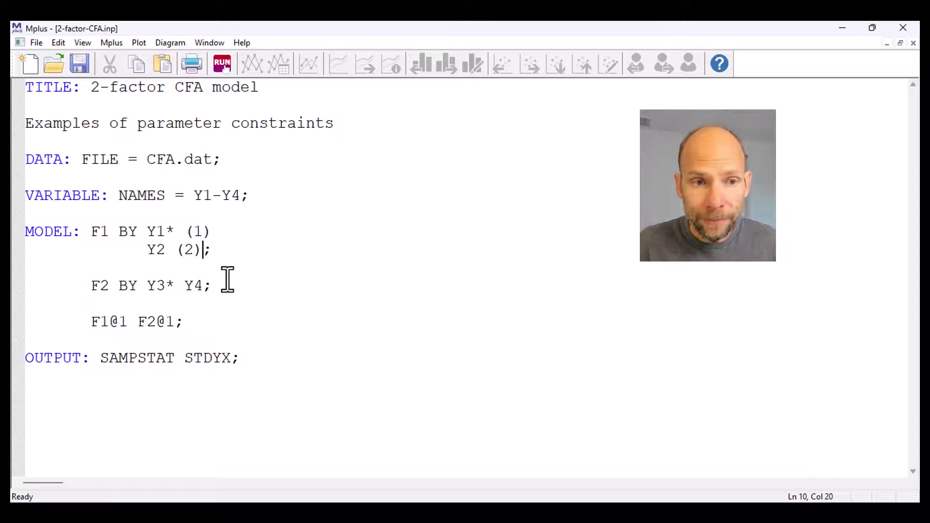
- Label the F2 loadings with (1) after Y3* and (2) after Y4, placing Y4 on its own line
left_click(175, 285)
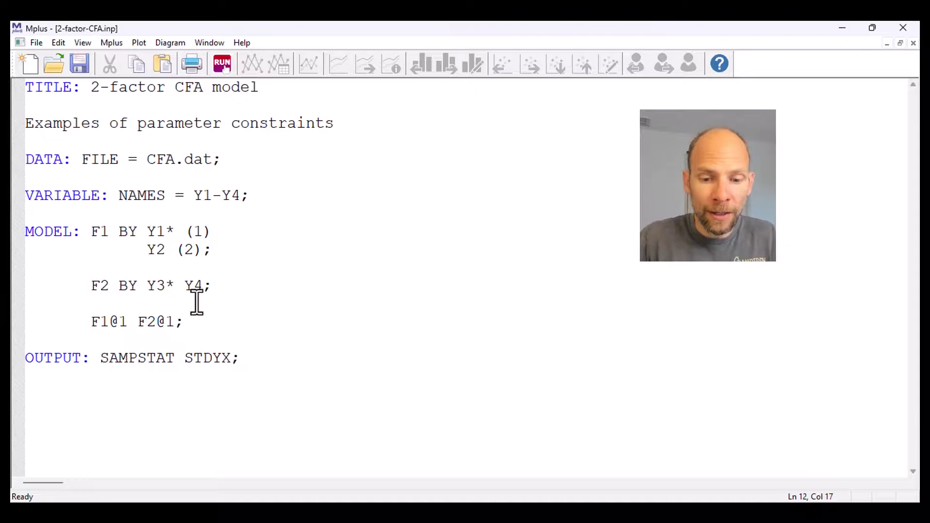
type("(1)")
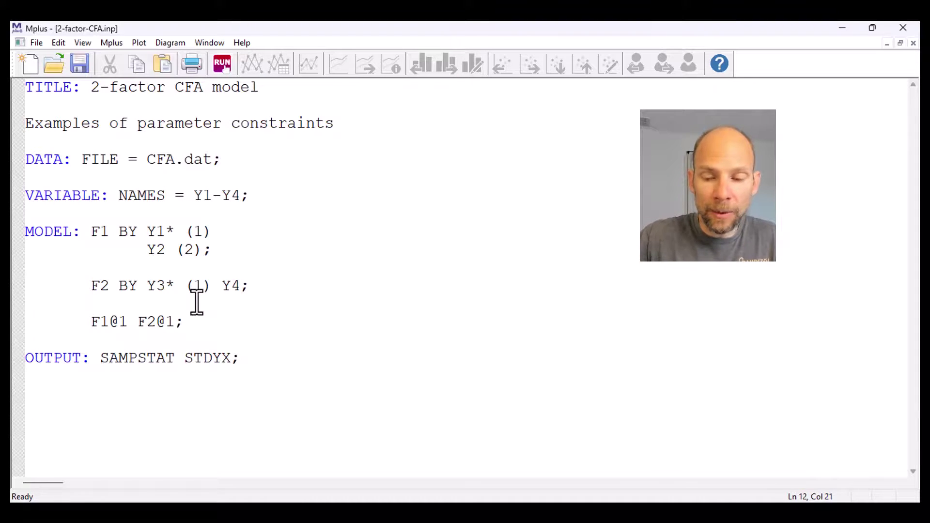
key("Return")
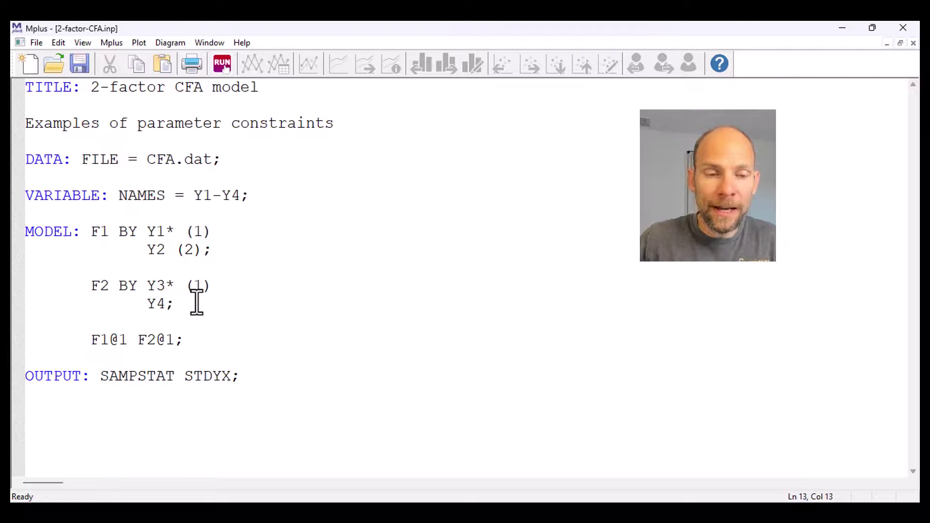
left_click(169, 310)
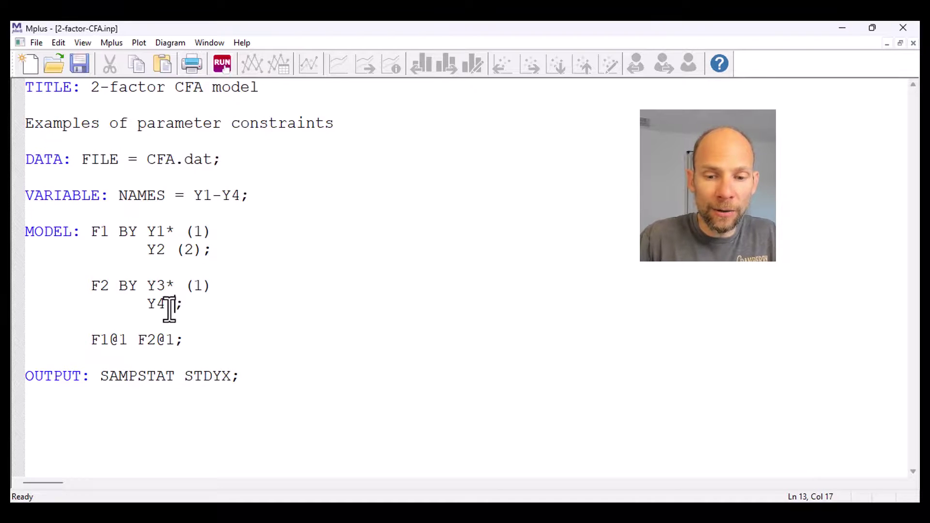
type("(2)")
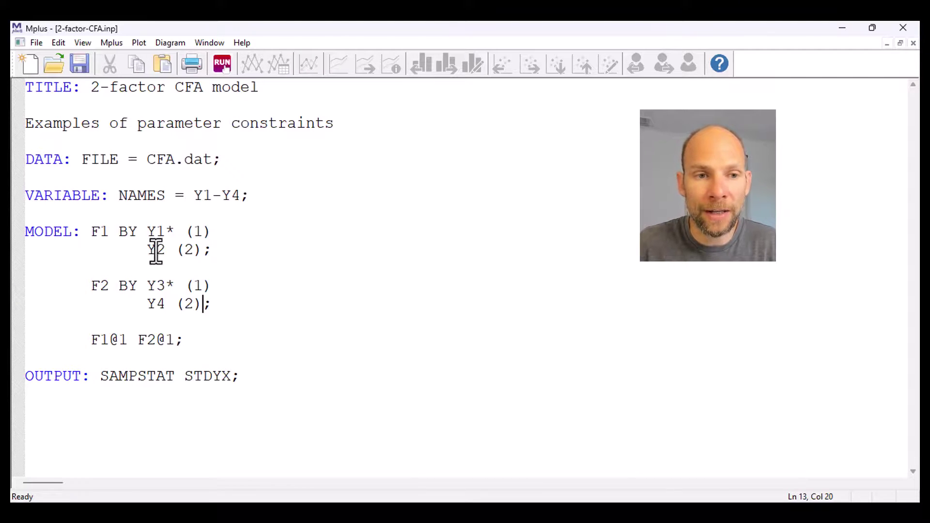
- Compare the matching equality labels in the BY statements, pairing Y1 with Y3 and Y2 with Y4
left_click_drag(146, 232, 217, 228)
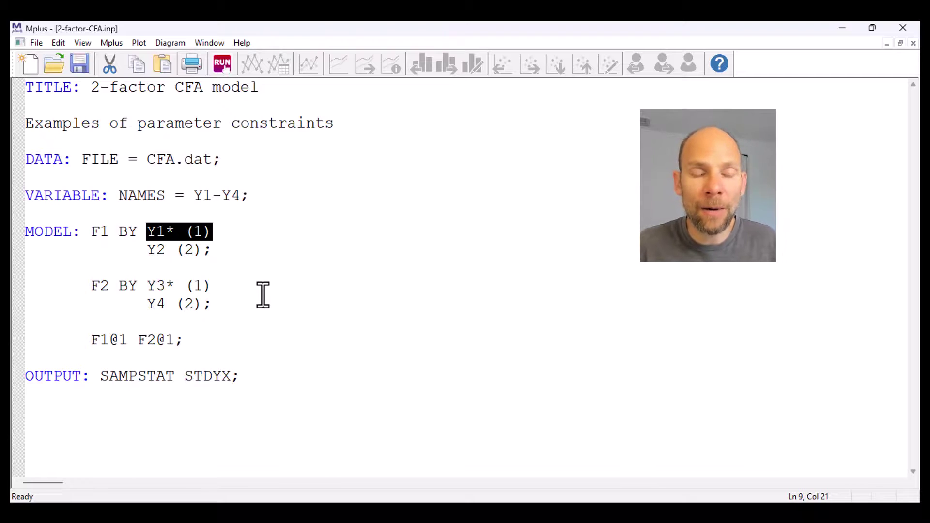
left_click_drag(147, 285, 157, 285)
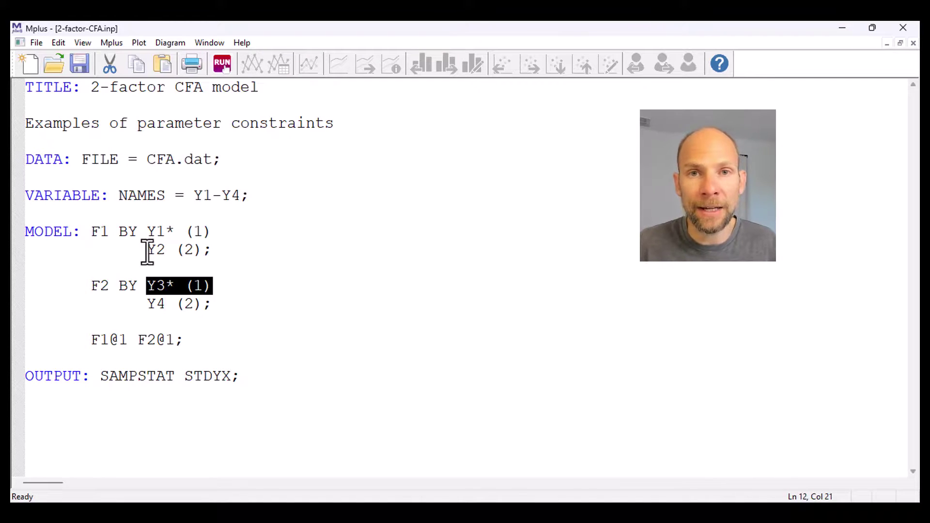
left_click_drag(147, 250, 211, 251)
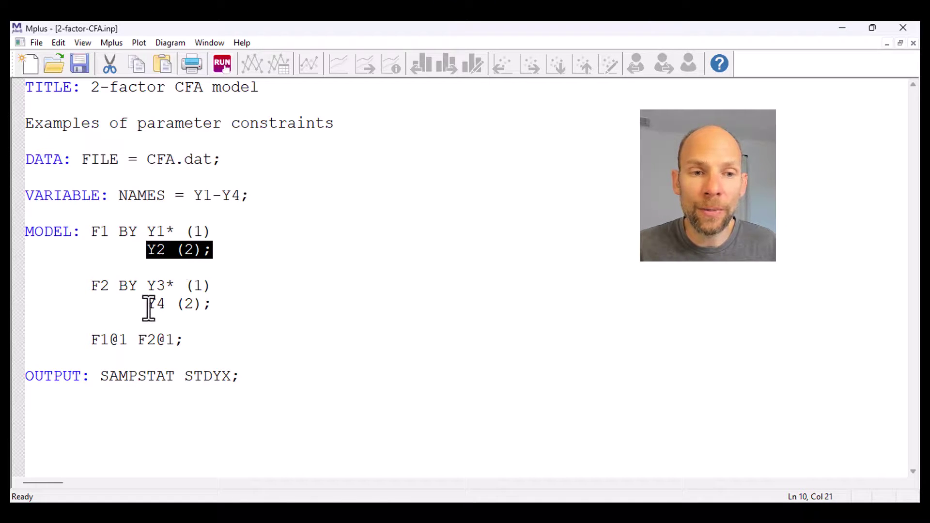
left_click_drag(147, 305, 211, 305)
left_click_drag(146, 250, 212, 251)
left_click_drag(146, 306, 212, 305)
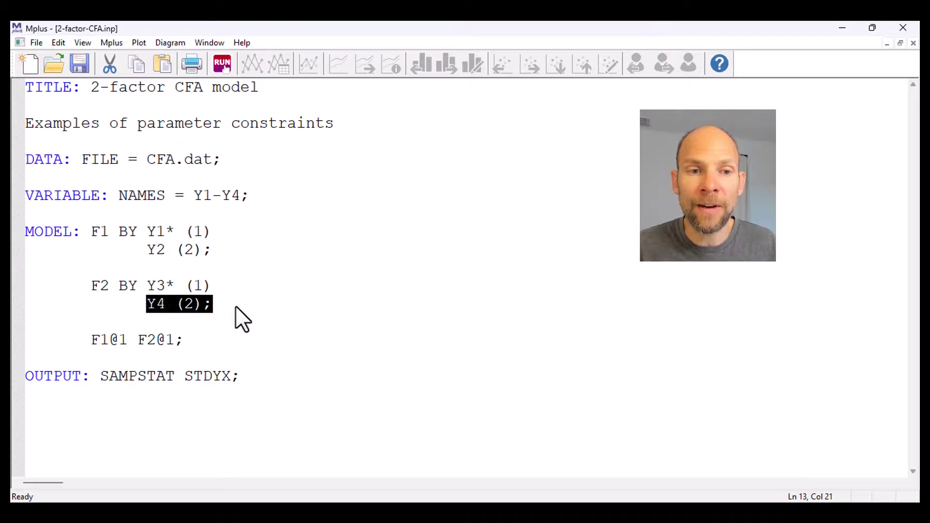
left_click_drag(147, 250, 212, 250)
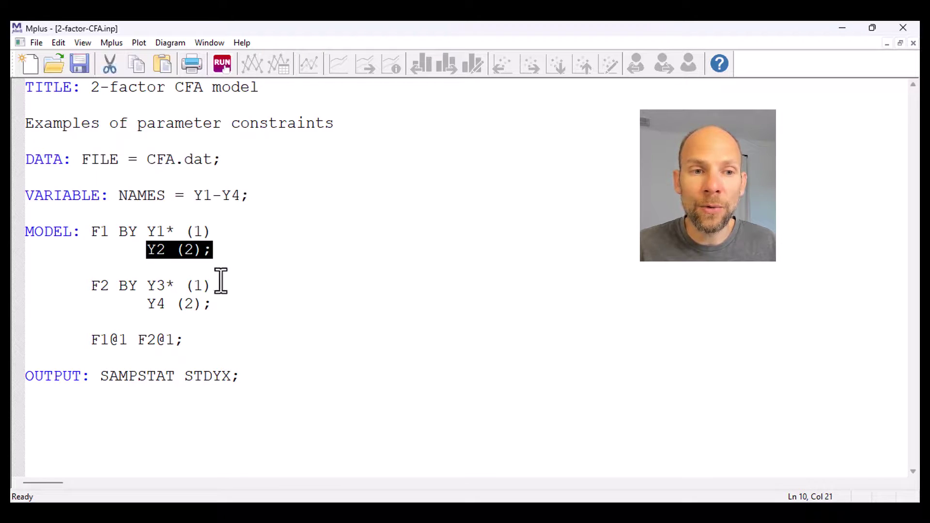
left_click_drag(146, 305, 228, 303)
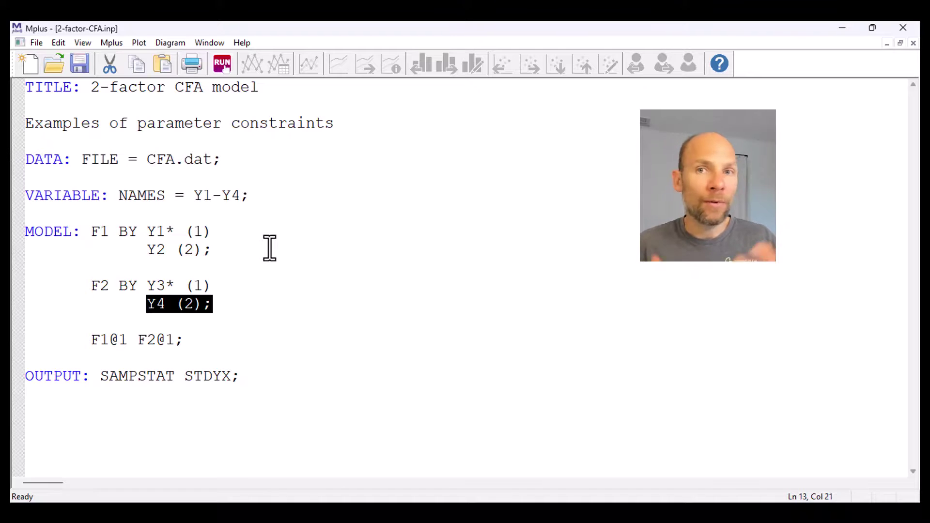
- Replace the numeric label 1 with load1 for both the Y1 and the Y3 loading
left_click(198, 232)
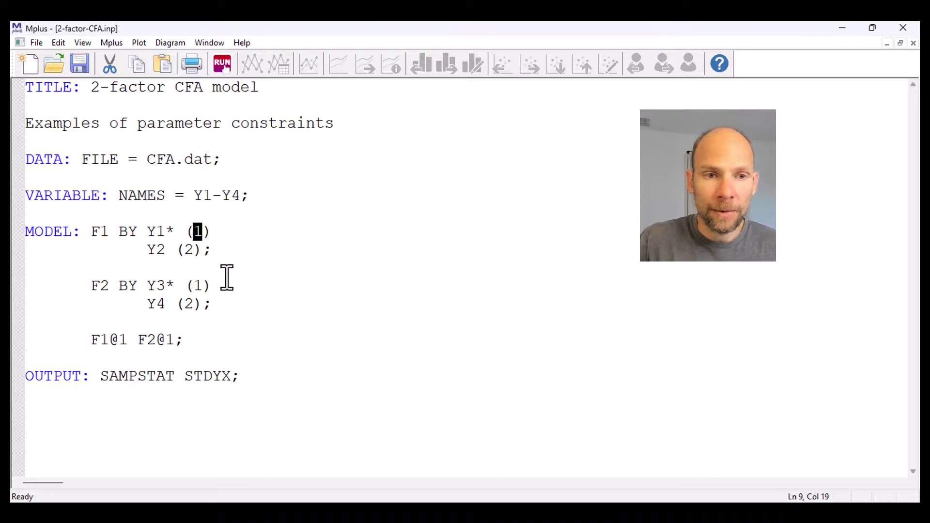
key("Right")
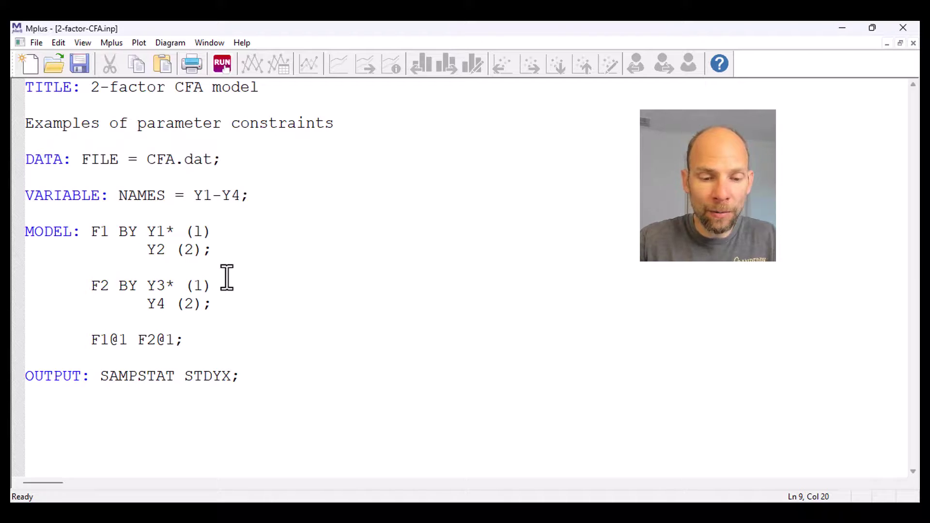
key("BackSpace")
type("load1")
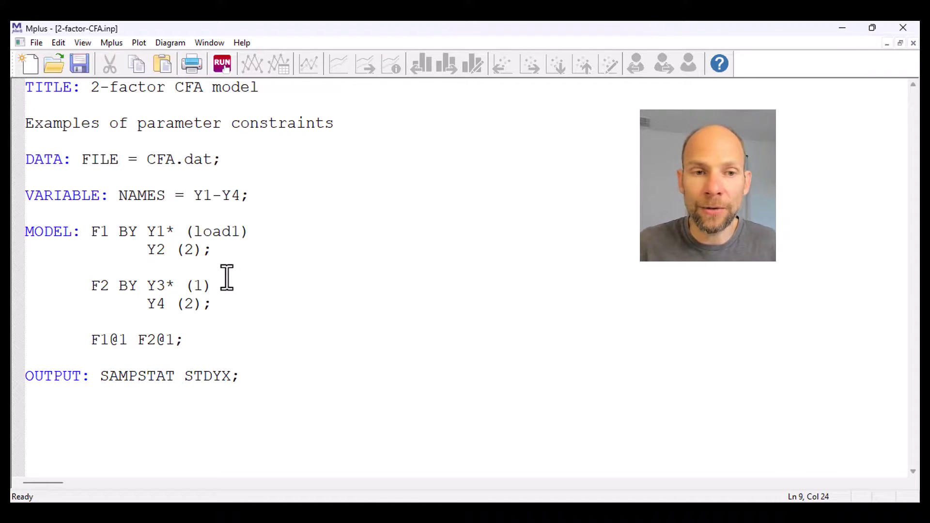
left_click(195, 286)
type("load")
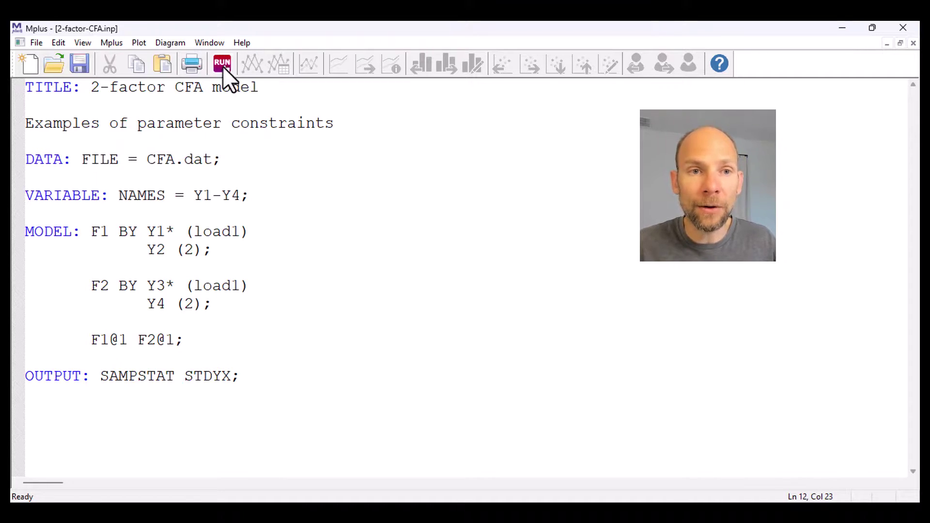
- Save and run the constrained model, and examine the chi-square test of model fit with its degrees of freedom
left_click(223, 64)
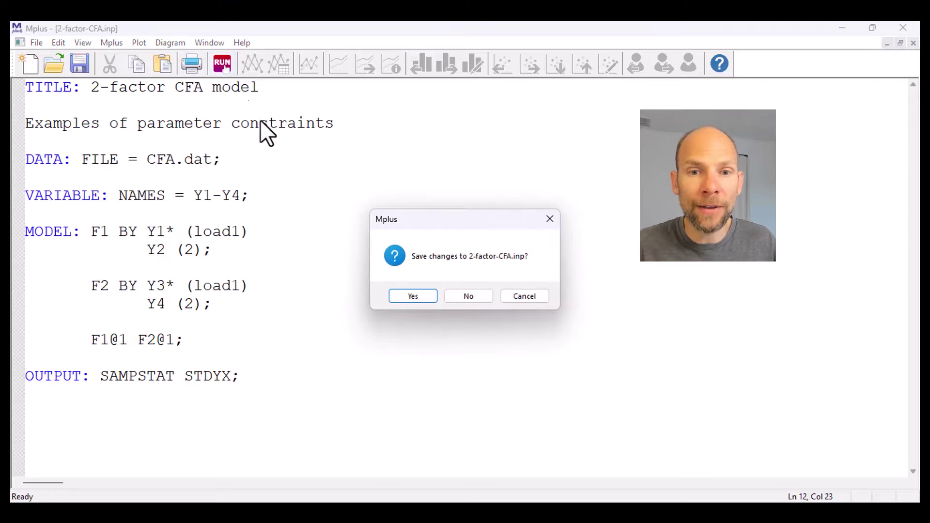
left_click(413, 293)
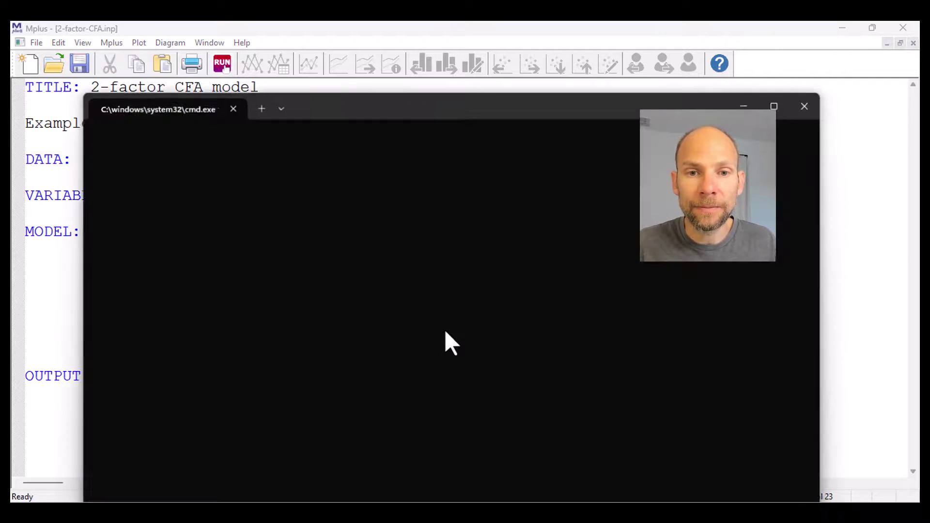
scroll(456, 257, "down", 8)
scroll(456, 257, "down", 20)
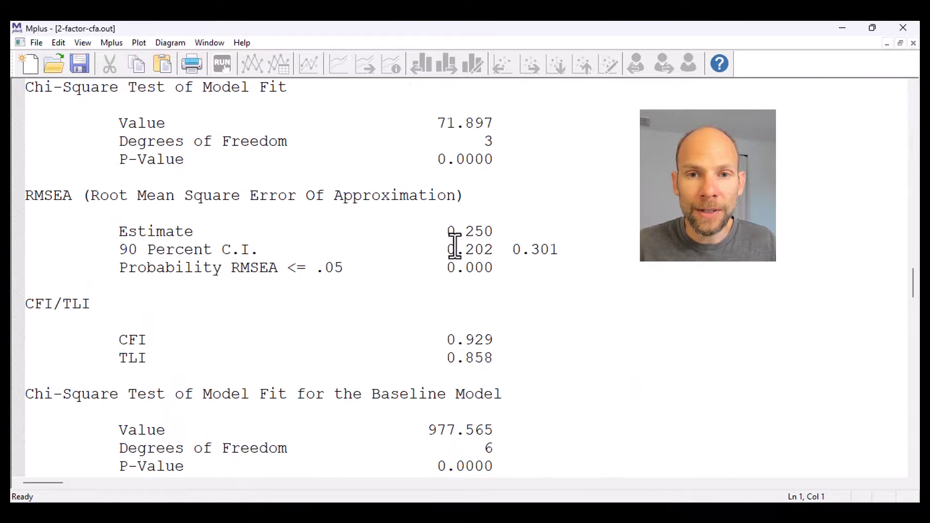
scroll(454, 247, "up", 2)
left_click_drag(553, 279, 27, 189)
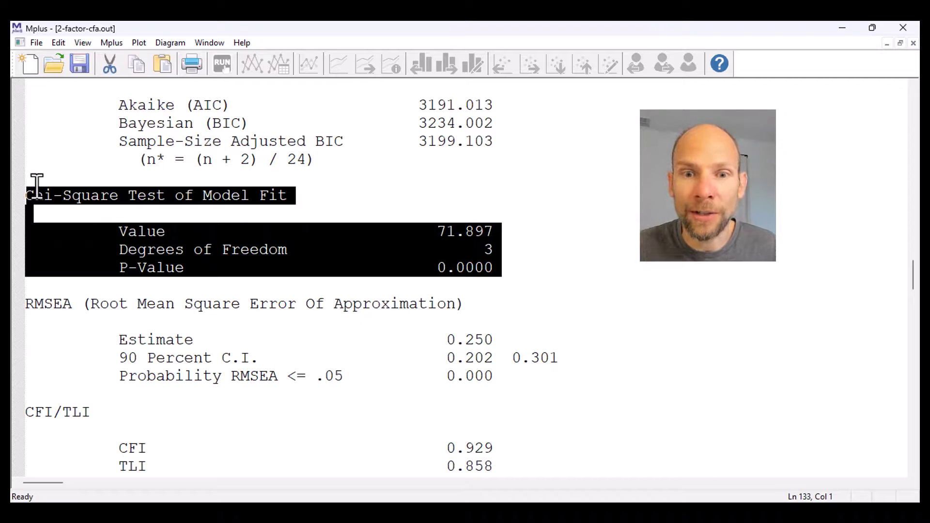
left_click(492, 253)
double_click(489, 250)
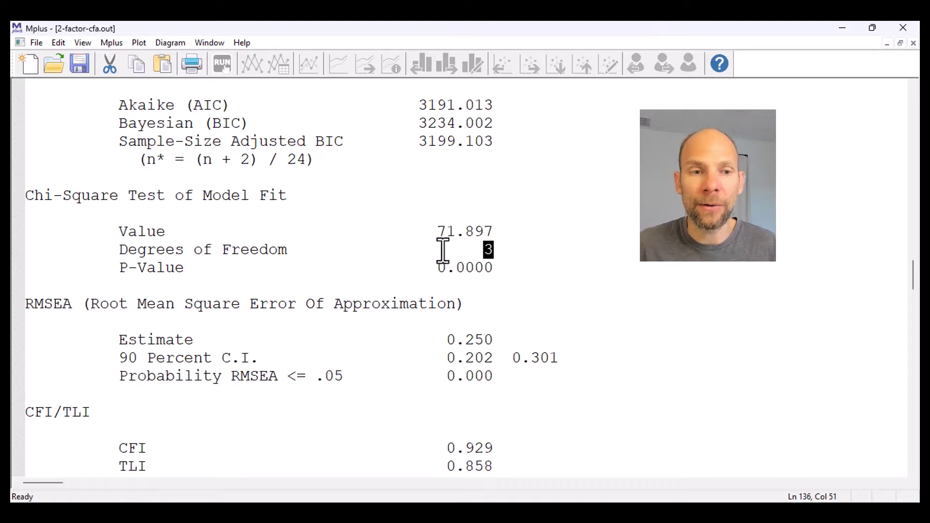
- Examine the RMSEA, CFI/TLI and SRMR fit indices in the output
scroll(436, 251, "down", 2)
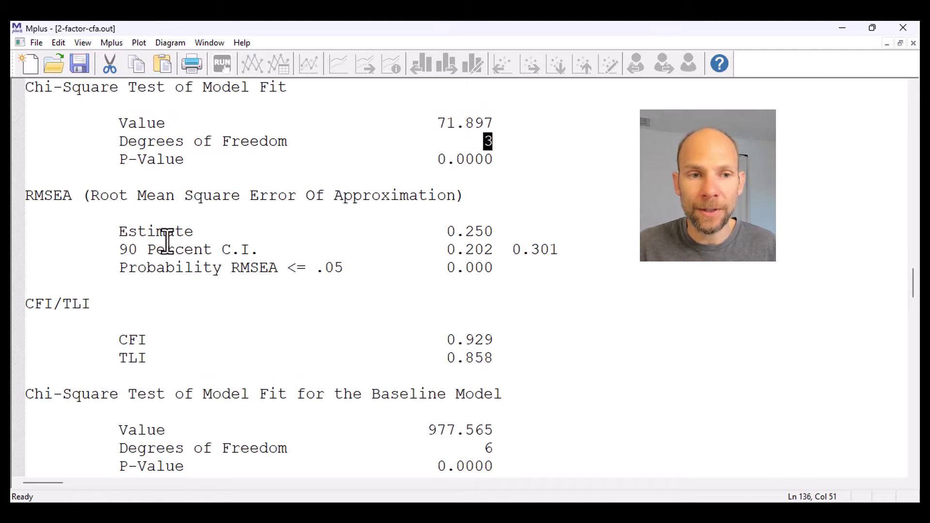
left_click_drag(118, 233, 26, 213)
left_click_drag(527, 232, 122, 237)
scroll(280, 267, "down", 4)
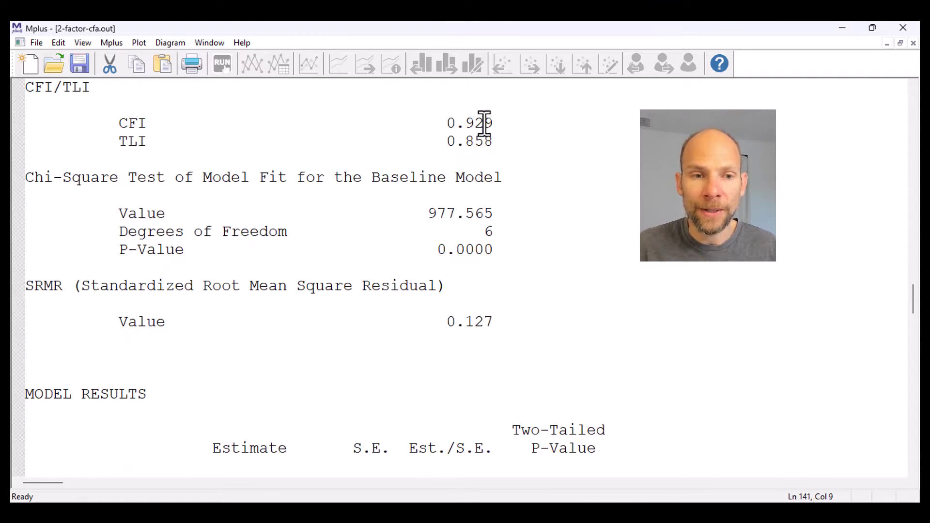
left_click_drag(28, 286, 541, 326)
- Compare the constrained loadings in the model results, Y1 with Y3 and Y2 with Y4
scroll(502, 240, "down", 4)
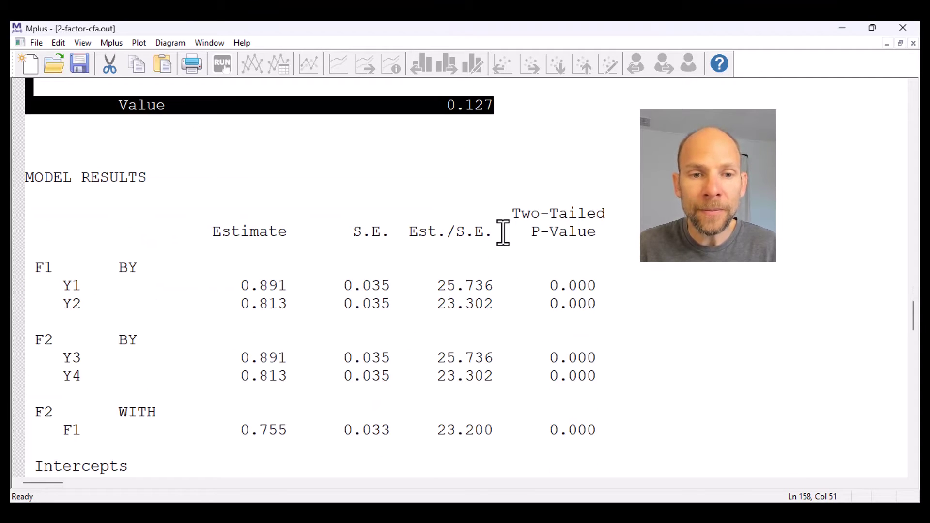
scroll(502, 233, "down", 2)
left_click_drag(61, 177, 618, 173)
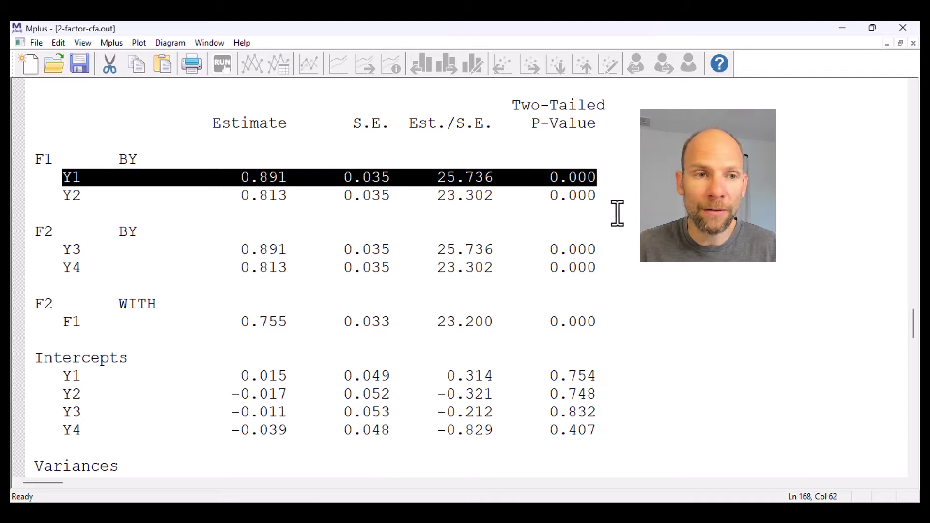
left_click_drag(63, 250, 651, 266)
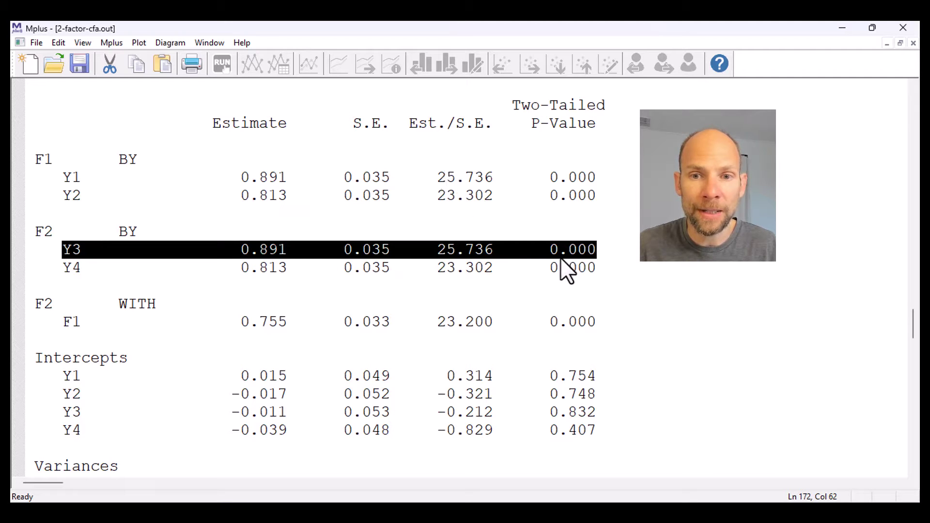
left_click_drag(53, 196, 635, 196)
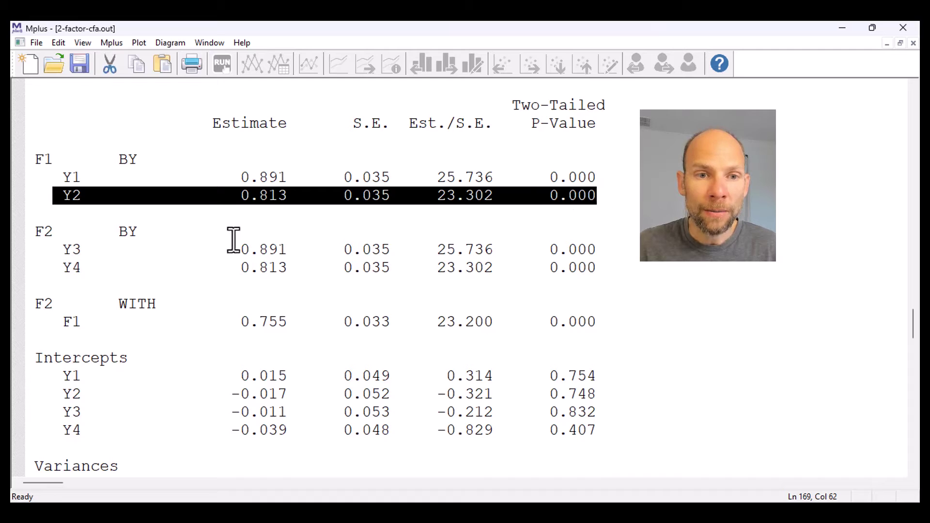
left_click_drag(43, 269, 664, 272)
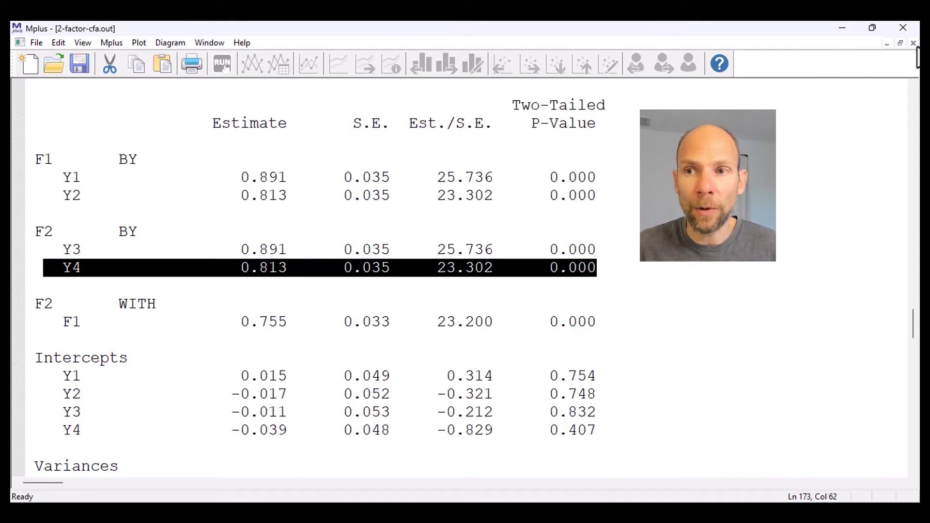
- Close the output and review the input's fixed F1 variance, the freed Y1 loading and the shared label (2) on Y2 and Y4
left_click(914, 44)
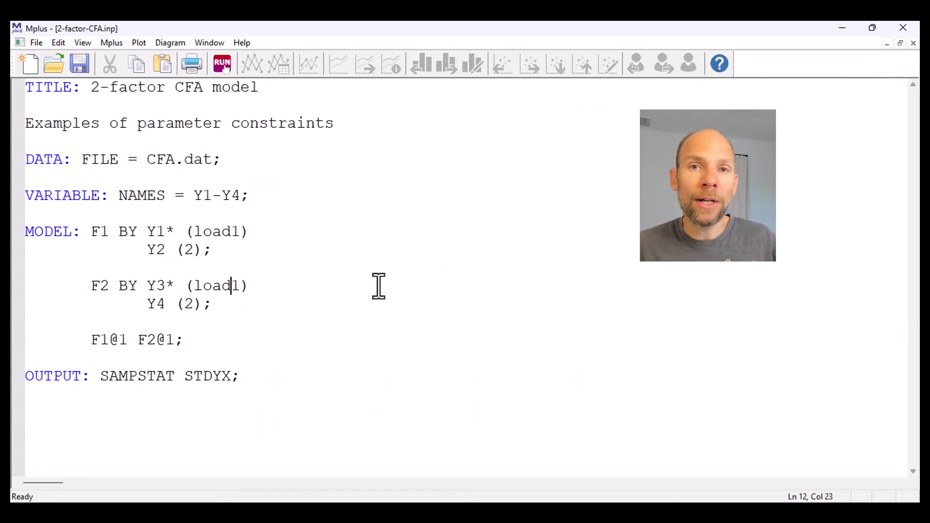
left_click_drag(128, 339, 110, 339)
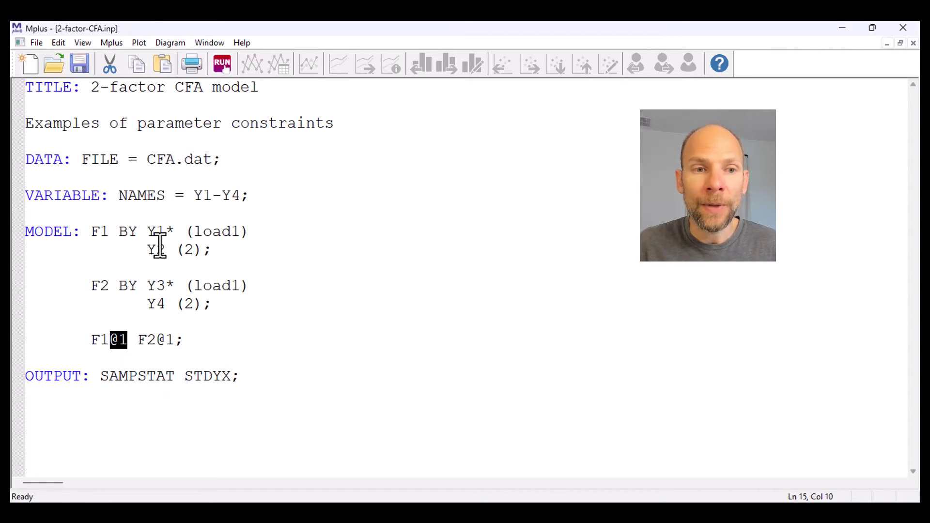
left_click_drag(175, 232, 165, 227)
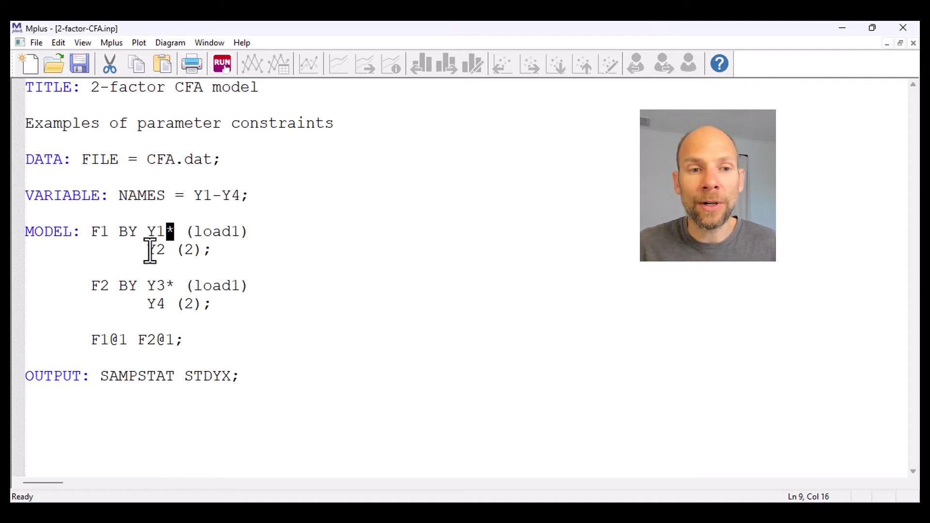
left_click_drag(147, 249, 210, 246)
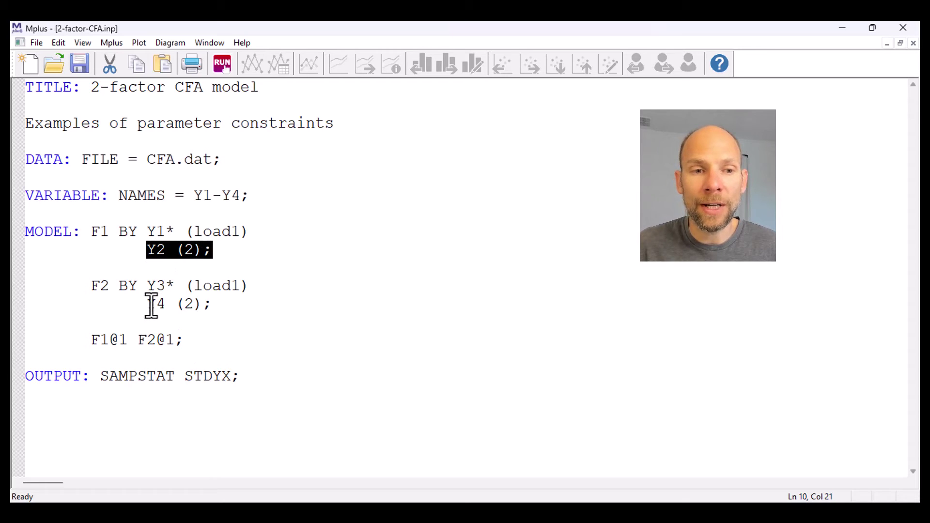
left_click_drag(147, 305, 215, 307)
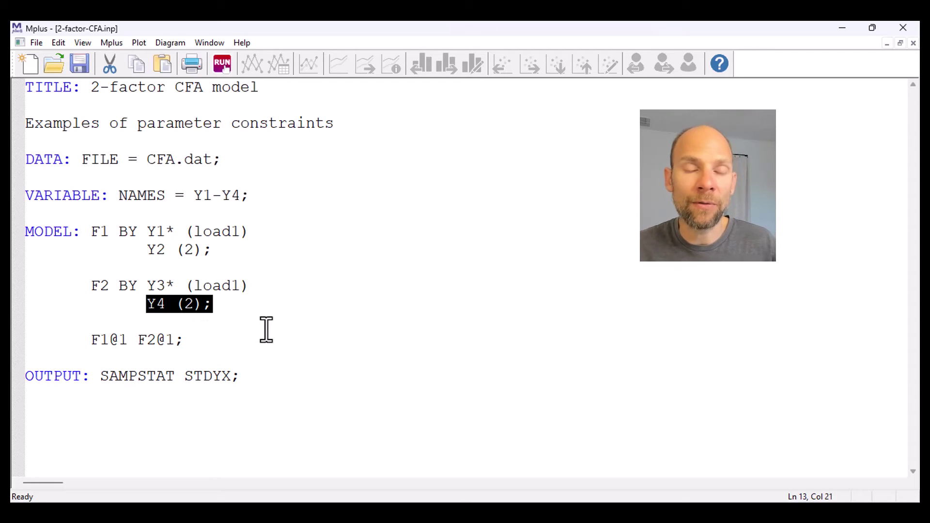